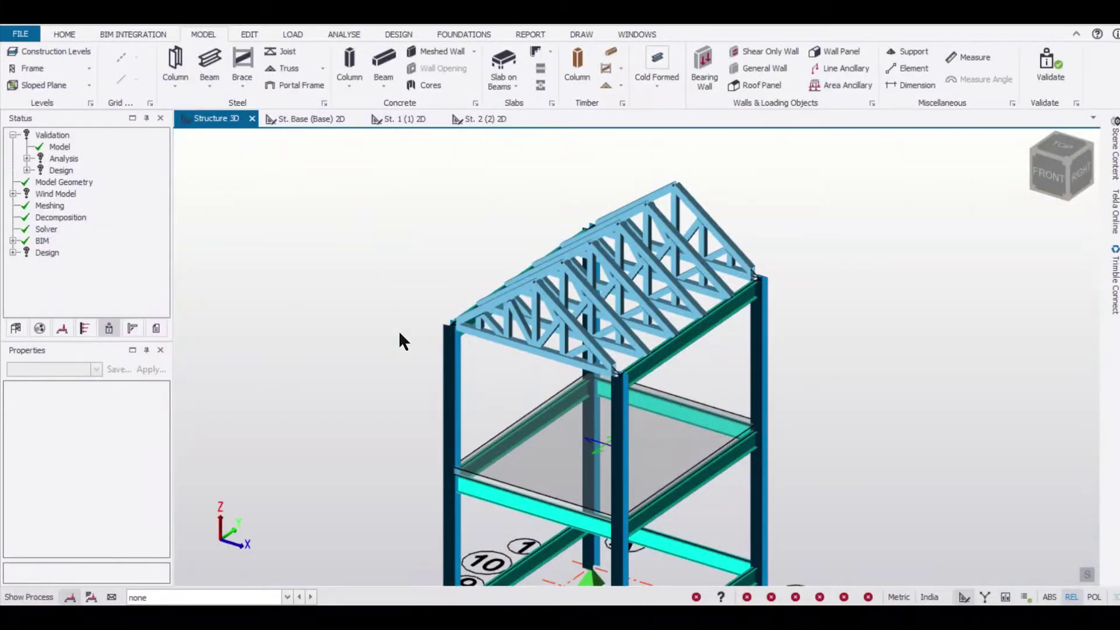
Create a four-point roof panel over the truss slope between the ridge and the eave at X -11.550 m.
{"action": "scroll", "coordinate": [399, 333], "scroll_direction": "up", "scroll_amount": 2}
{"action": "scroll", "coordinate": [399, 333], "scroll_direction": "down", "scroll_amount": 2}
{"action": "right_click_drag", "start_coordinate": [399, 332], "coordinate": [377, 366]}
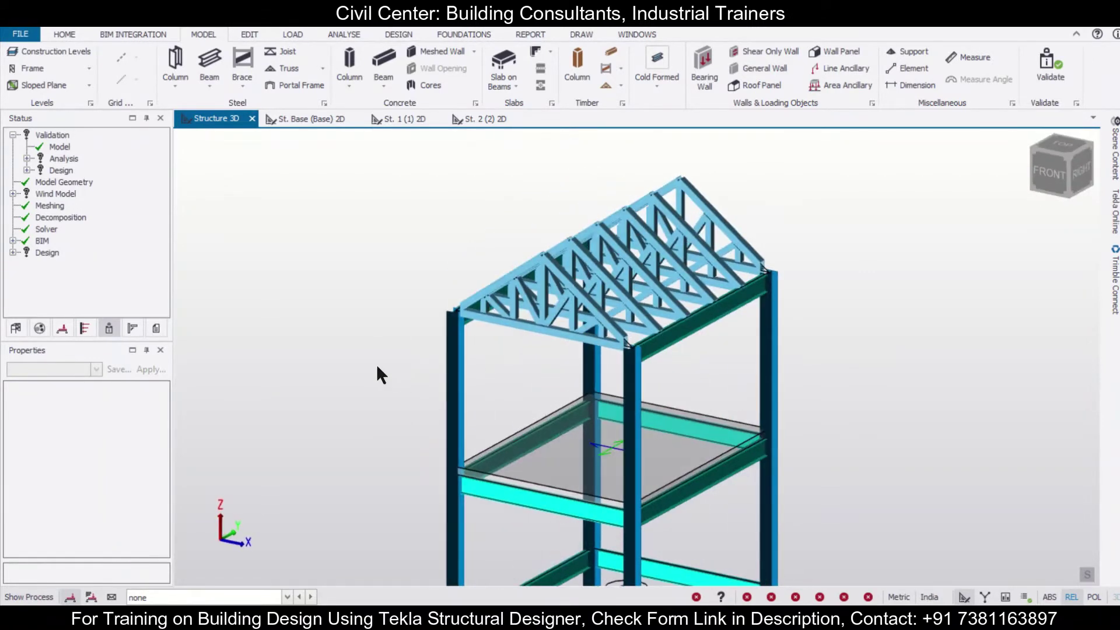
{"action": "scroll", "coordinate": [376, 375], "scroll_direction": "down", "scroll_amount": 5}
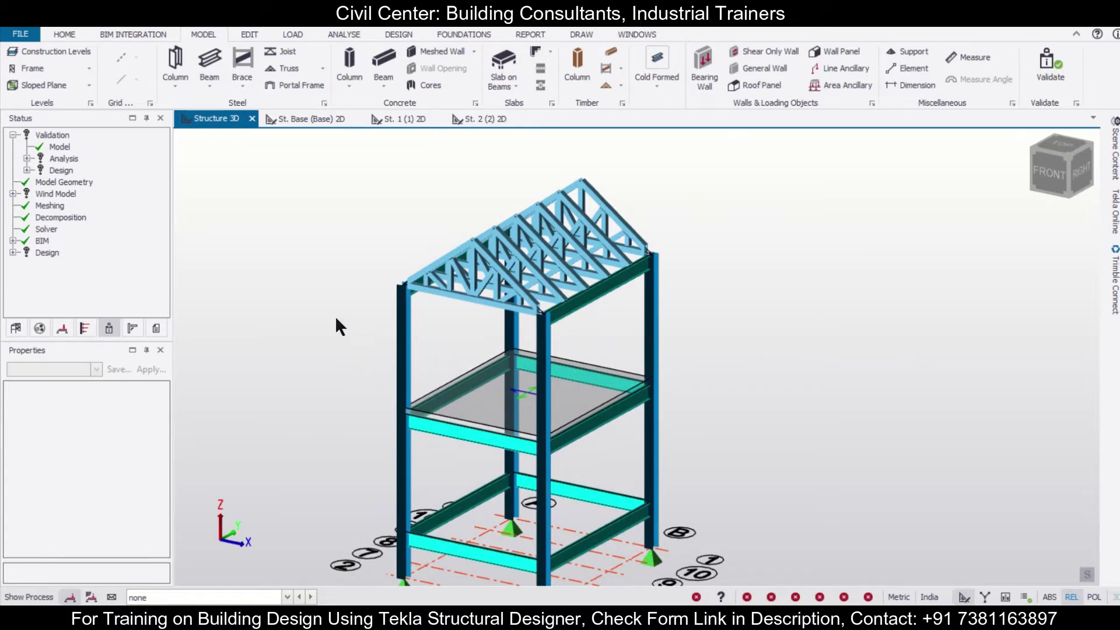
{"action": "middle_click_drag", "start_coordinate": [341, 313], "coordinate": [343, 315]}
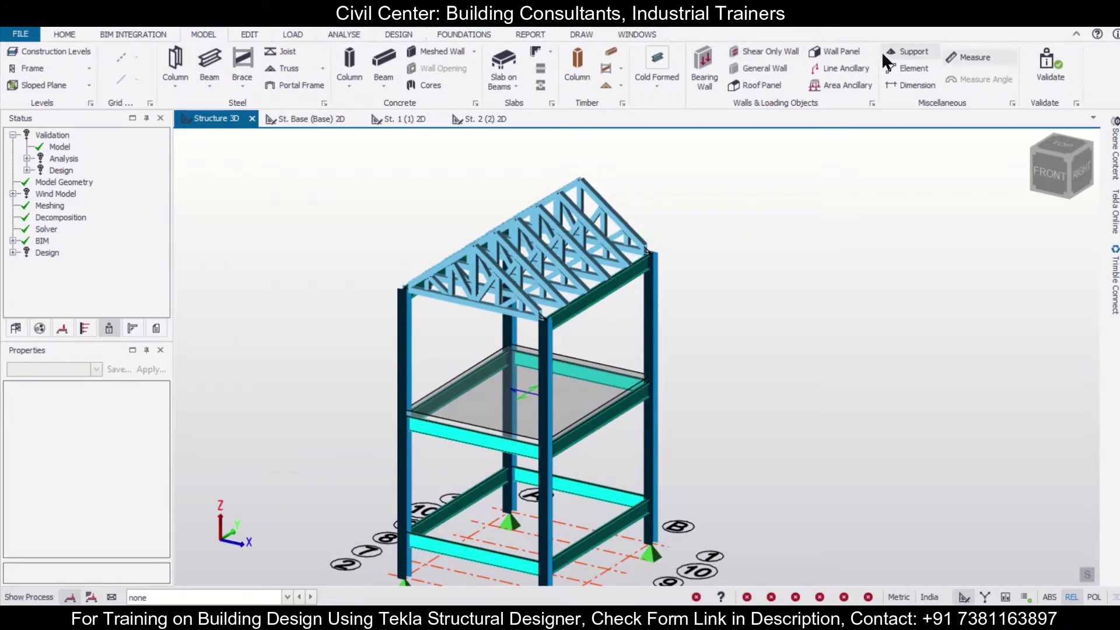
{"action": "left_click", "coordinate": [769, 91]}
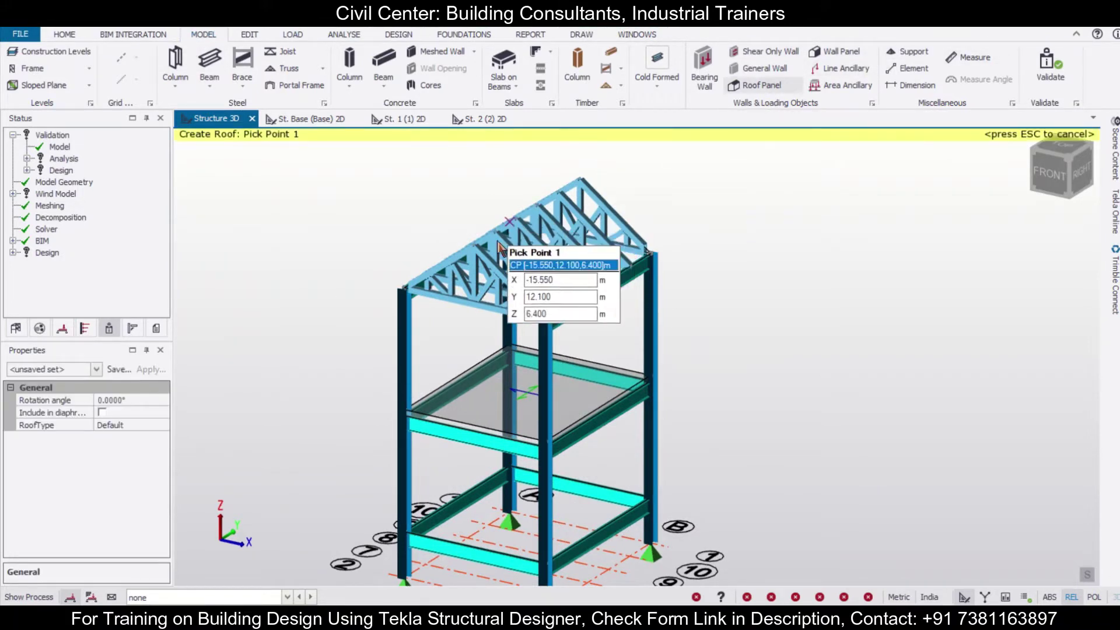
{"action": "left_click", "coordinate": [564, 196]}
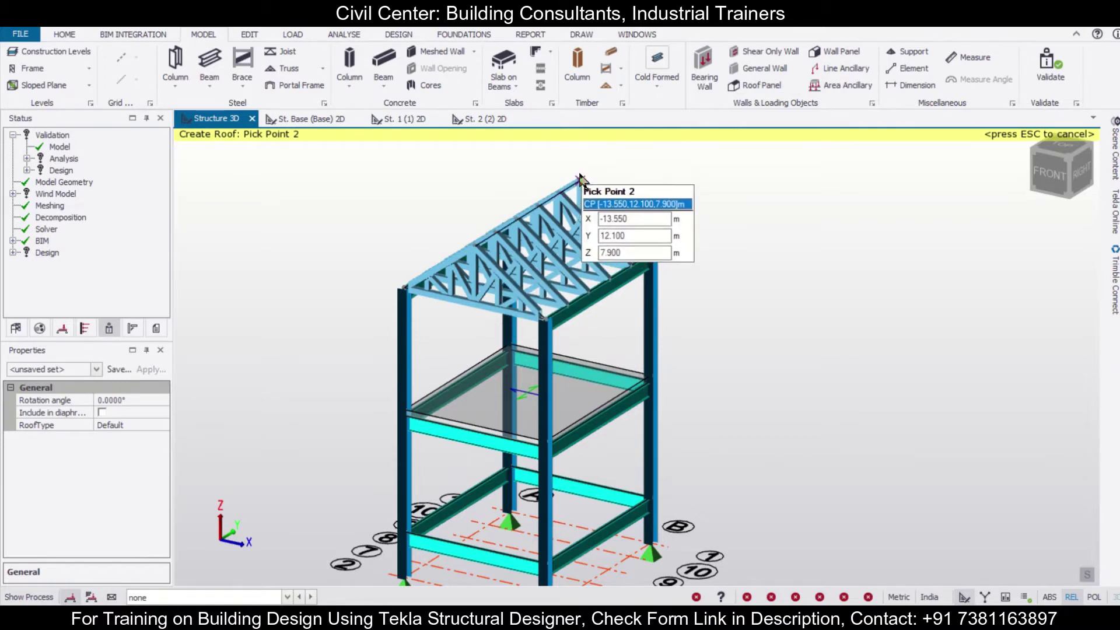
{"action": "left_click", "coordinate": [584, 186]}
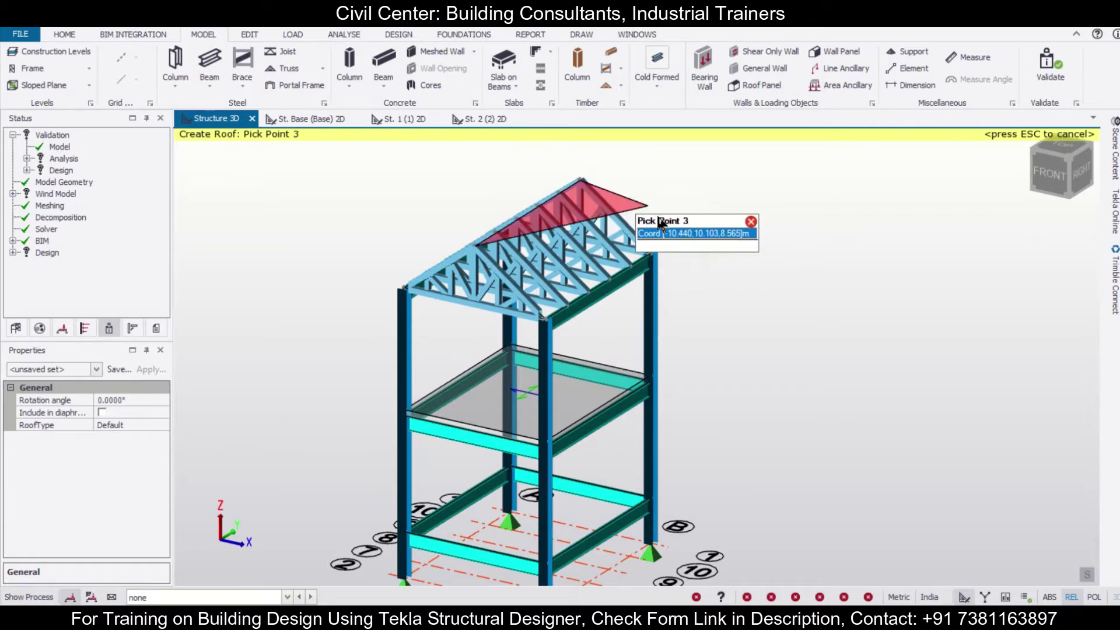
{"action": "left_click", "coordinate": [610, 281]}
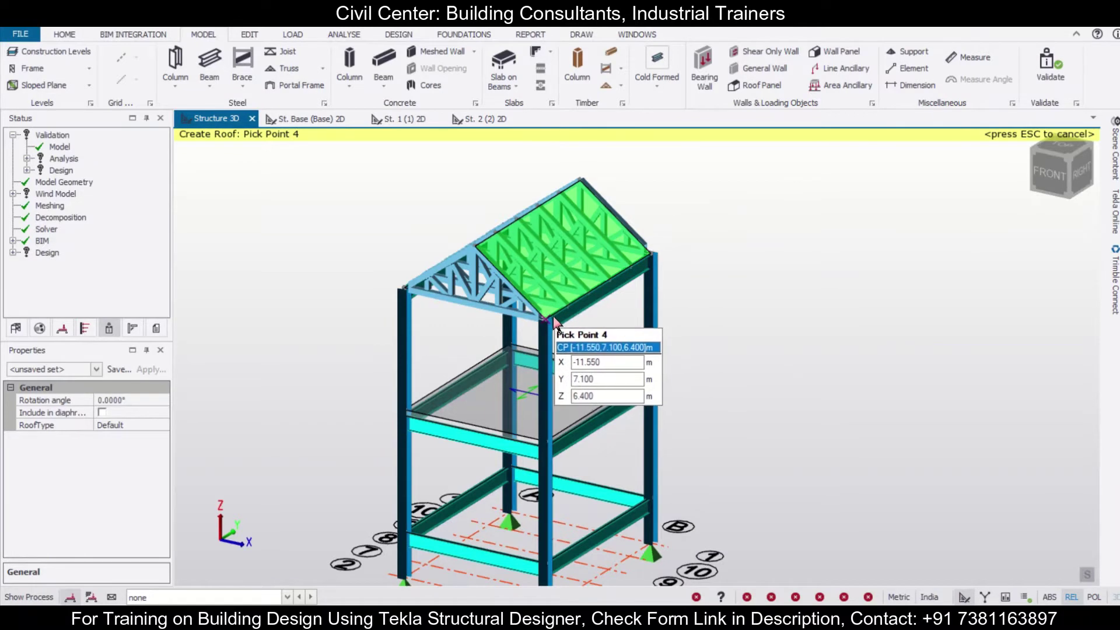
{"action": "left_click", "coordinate": [552, 315]}
Create a second roof panel over the opposite truss slope, from the ridge down to the eave at X -15.550 m.
{"action": "right_click_drag", "start_coordinate": [702, 302], "coordinate": [963, 293]}
{"action": "right_click_drag", "start_coordinate": [756, 317], "coordinate": [922, 345]}
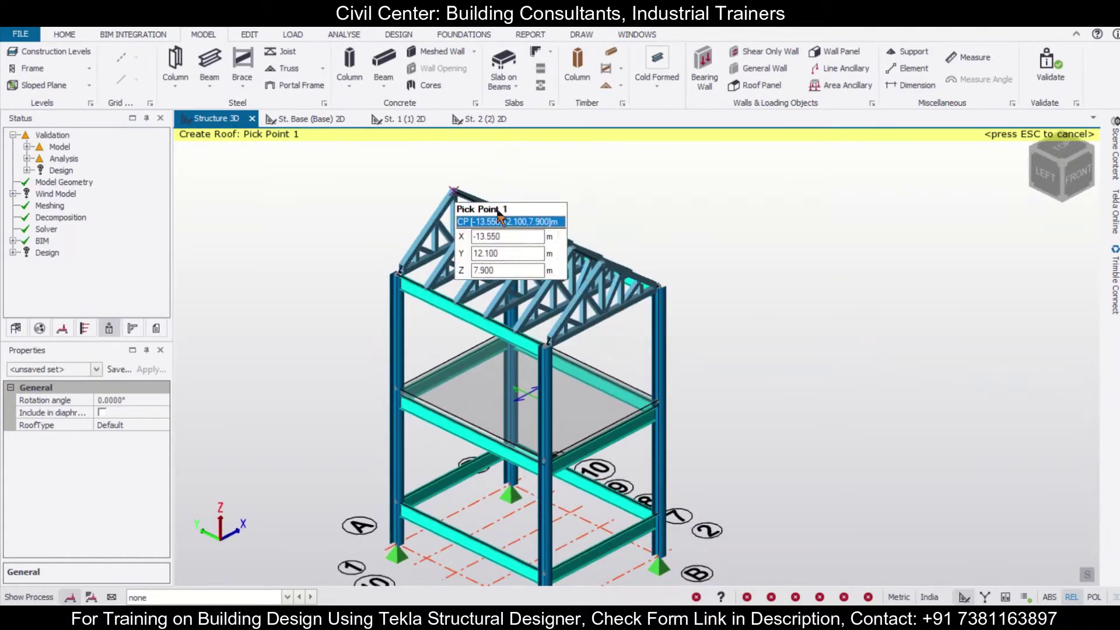
{"action": "left_click", "coordinate": [454, 191]}
{"action": "left_click", "coordinate": [601, 263]}
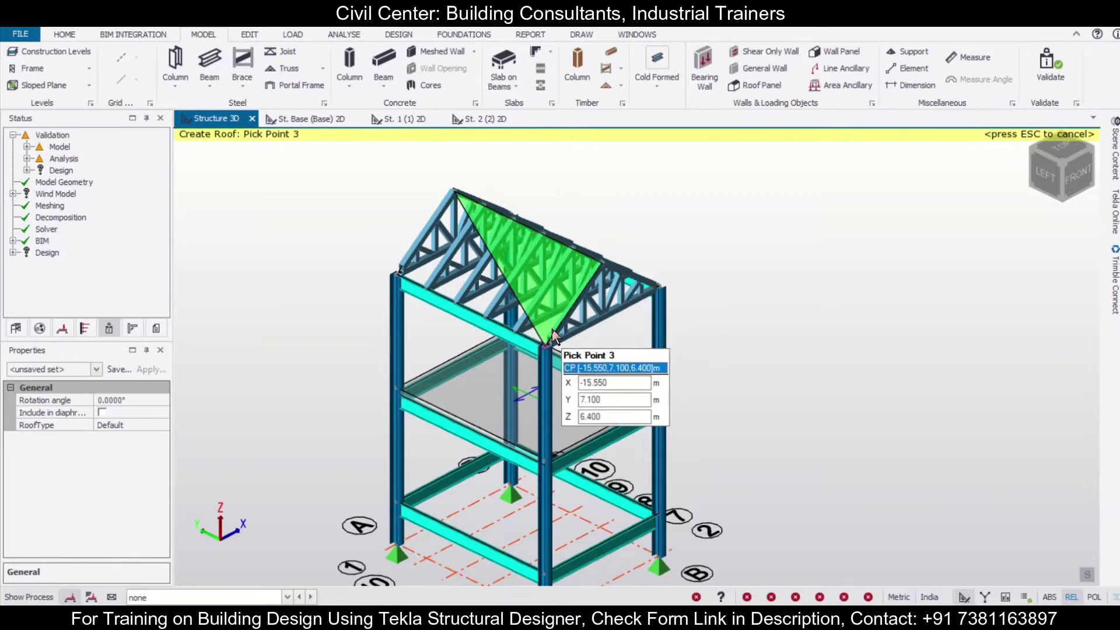
{"action": "left_click", "coordinate": [546, 344]}
{"action": "left_click", "coordinate": [400, 272]}
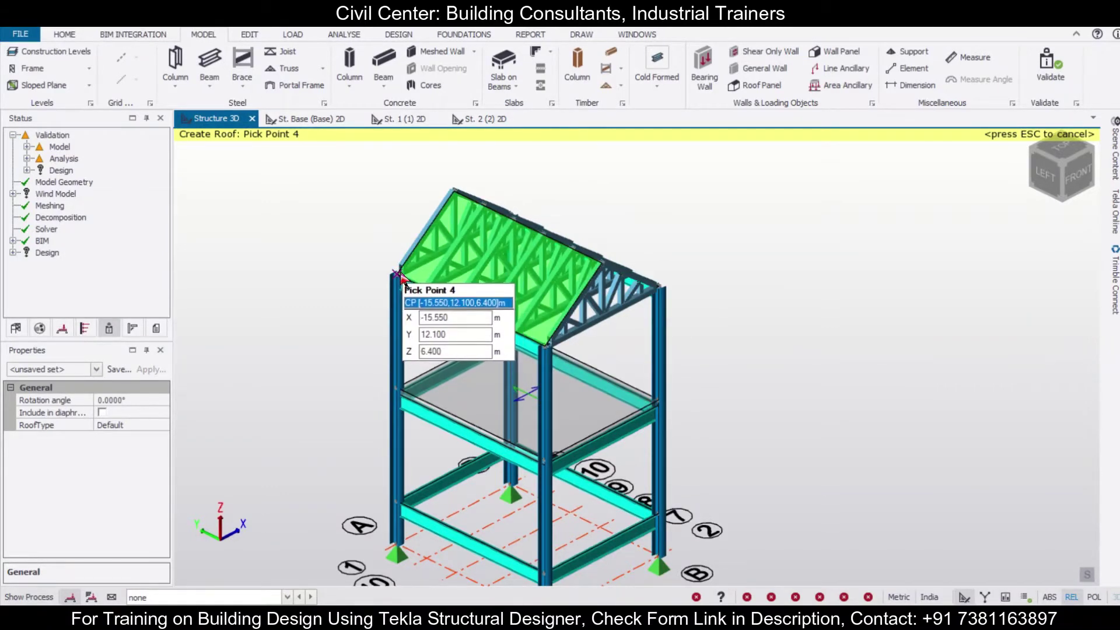
{"action": "middle_click_drag", "start_coordinate": [705, 282], "coordinate": [421, 349]}
{"action": "key", "text": "Escape"}
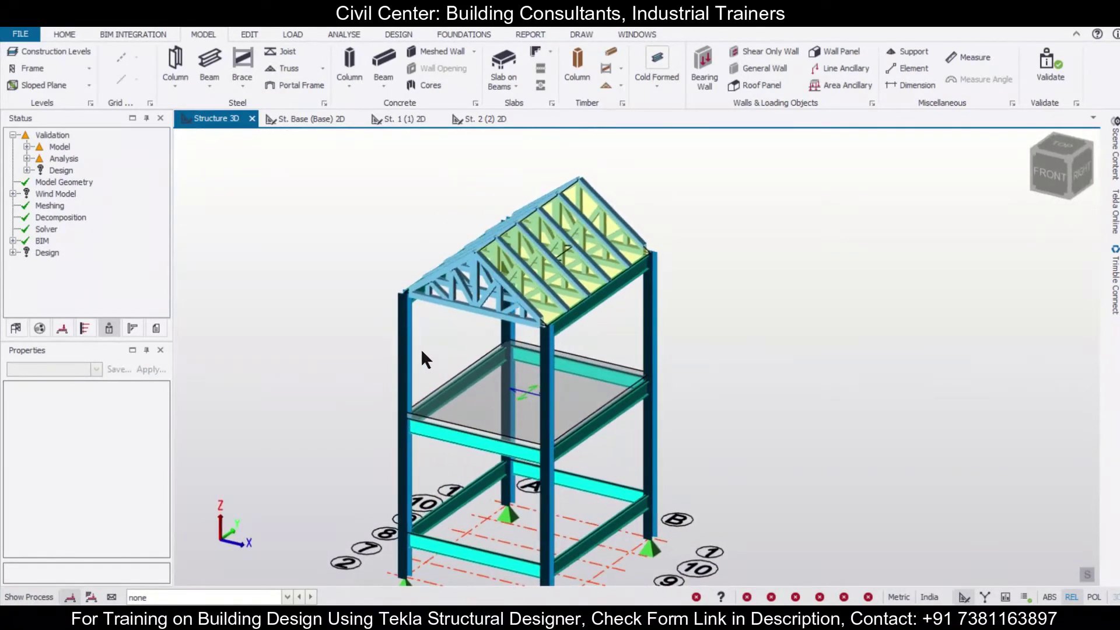
Make Imposed the active loadcase for applying loads to the structure.
{"action": "scroll", "coordinate": [297, 290], "scroll_direction": "down", "scroll_amount": 1}
{"action": "middle_click_drag", "start_coordinate": [297, 289], "coordinate": [337, 314]}
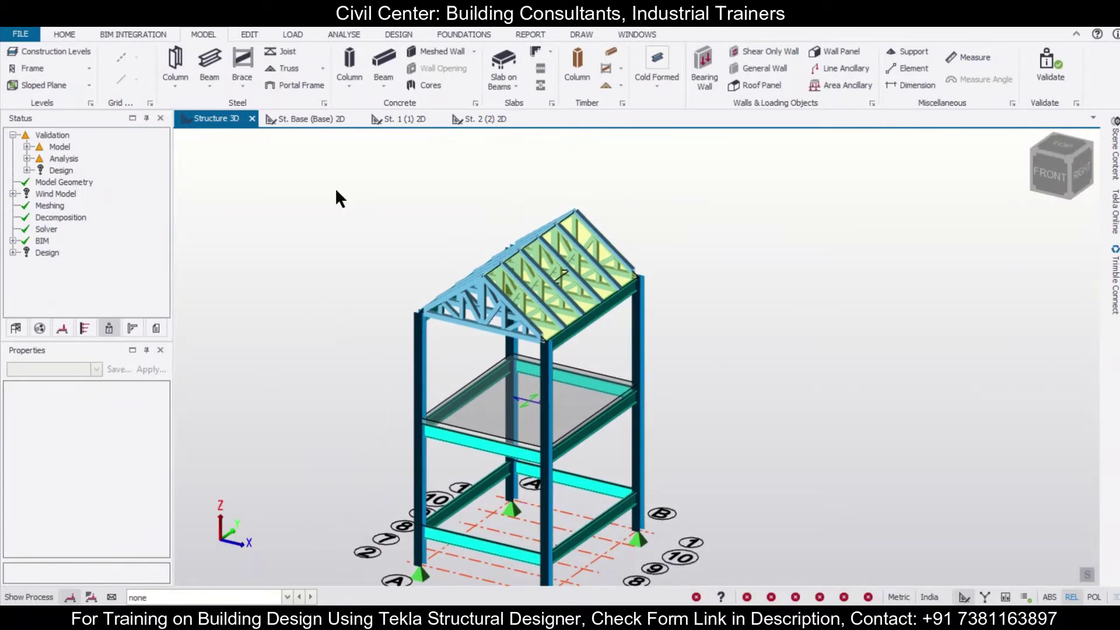
{"action": "right_click_drag", "start_coordinate": [336, 188], "coordinate": [377, 207]}
{"action": "left_click", "coordinate": [197, 34]}
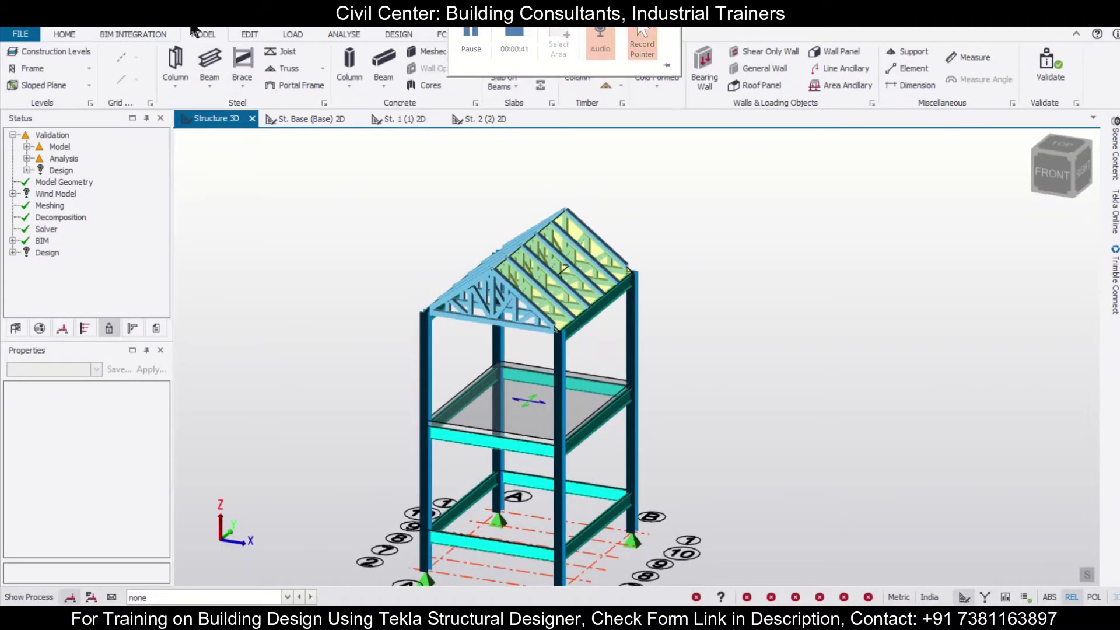
{"action": "left_click", "coordinate": [288, 32]}
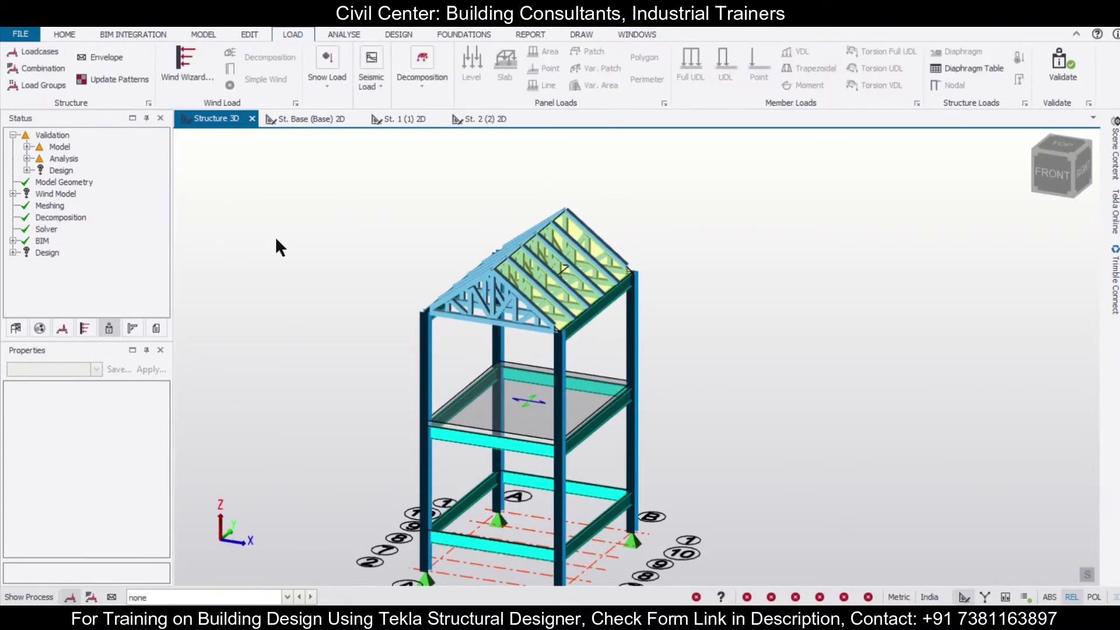
{"action": "left_click", "coordinate": [288, 597]}
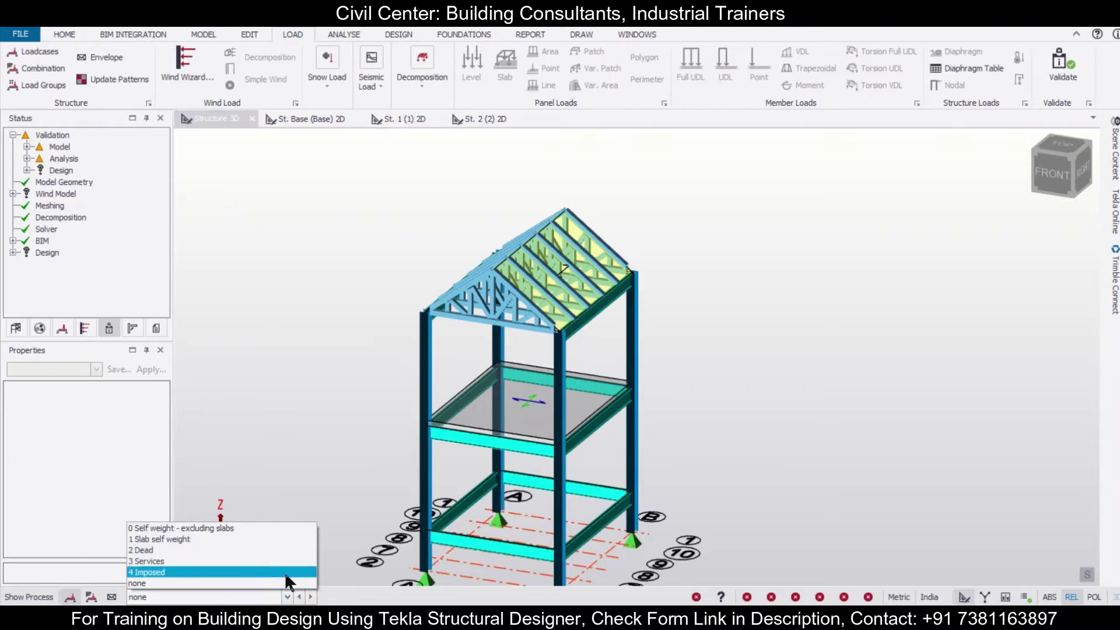
{"action": "left_click", "coordinate": [284, 572]}
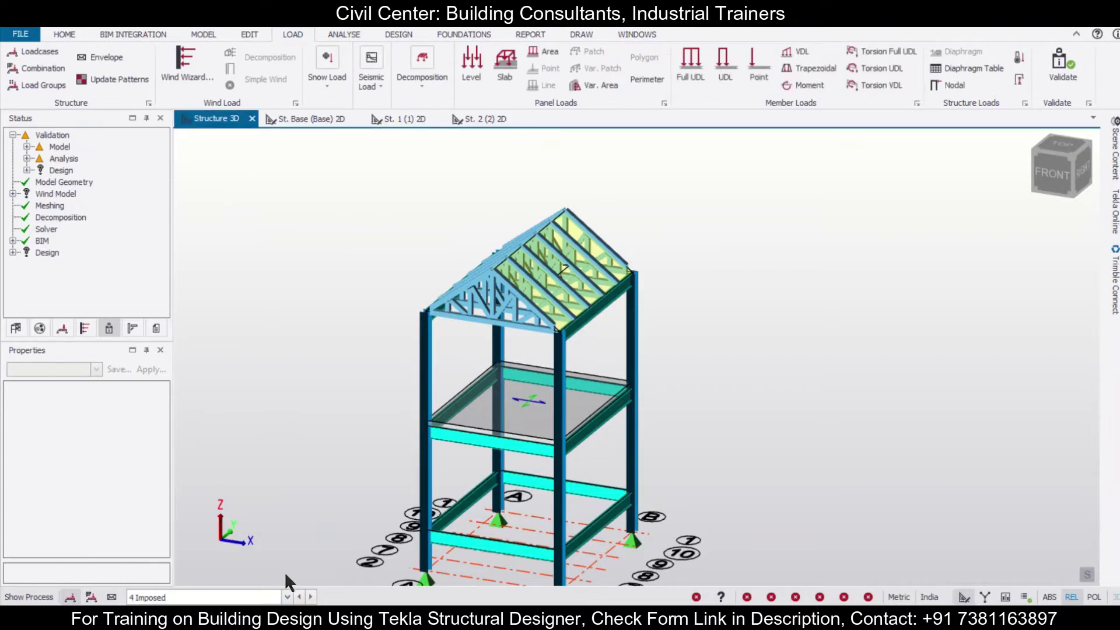
Apply a 2.5 kN/m² area load to both sloping roof panels.
{"action": "left_click", "coordinate": [549, 52]}
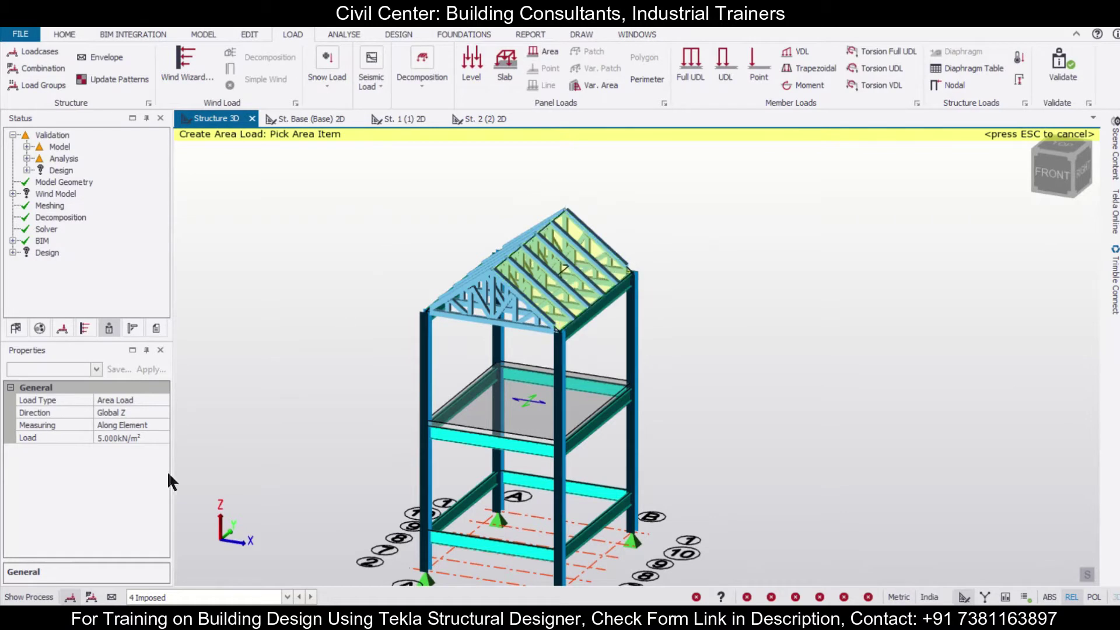
{"action": "left_click", "coordinate": [131, 439]}
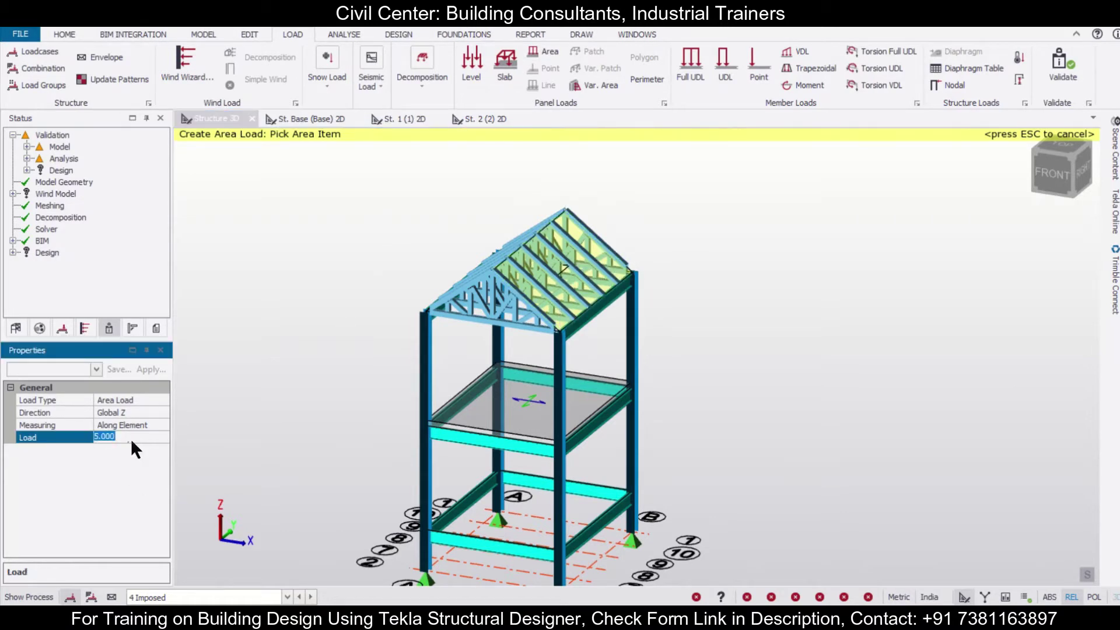
{"action": "type", "text": "2.5"}
{"action": "left_click", "coordinate": [540, 268]}
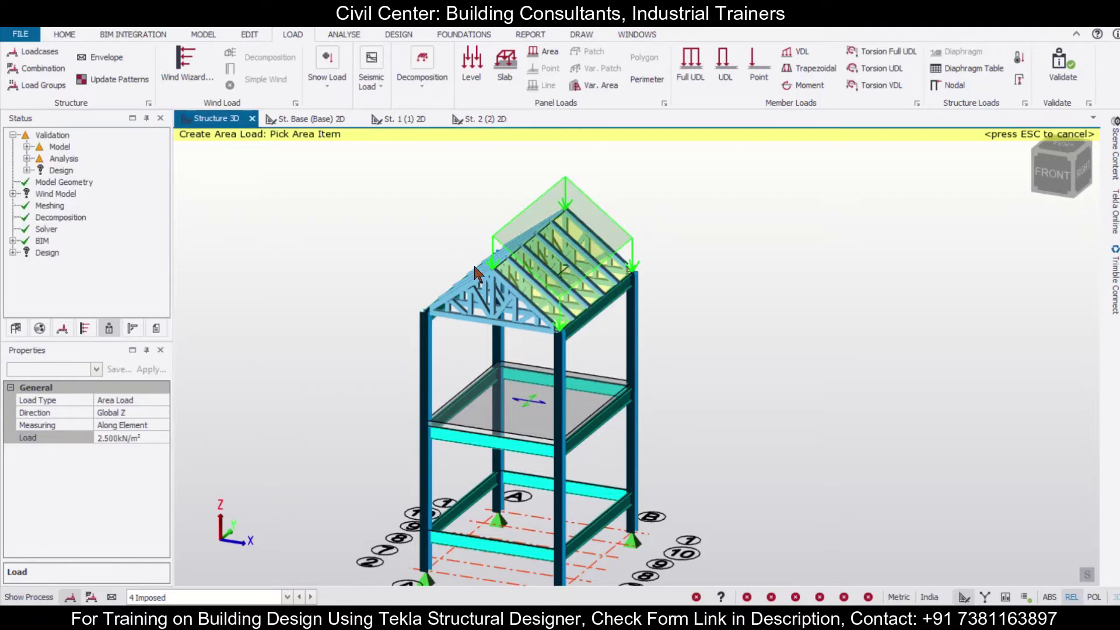
{"action": "left_click", "coordinate": [473, 267]}
{"action": "right_click_drag", "start_coordinate": [341, 400], "coordinate": [891, 297]}
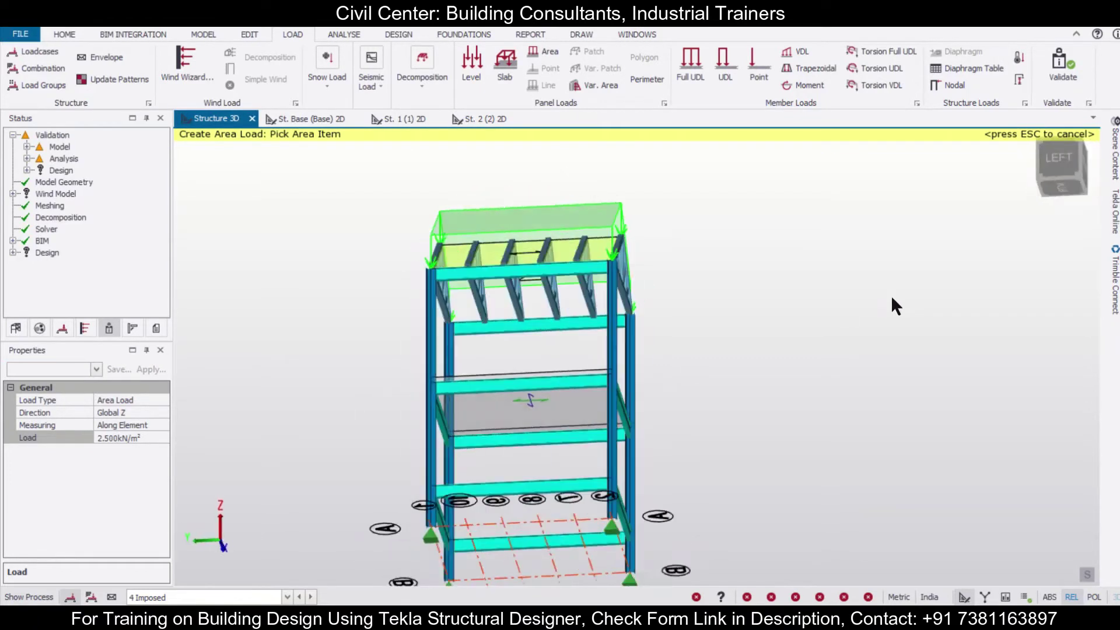
{"action": "middle_click_drag", "start_coordinate": [891, 295], "coordinate": [372, 326]}
{"action": "scroll", "coordinate": [386, 333], "scroll_direction": "down", "scroll_amount": 2}
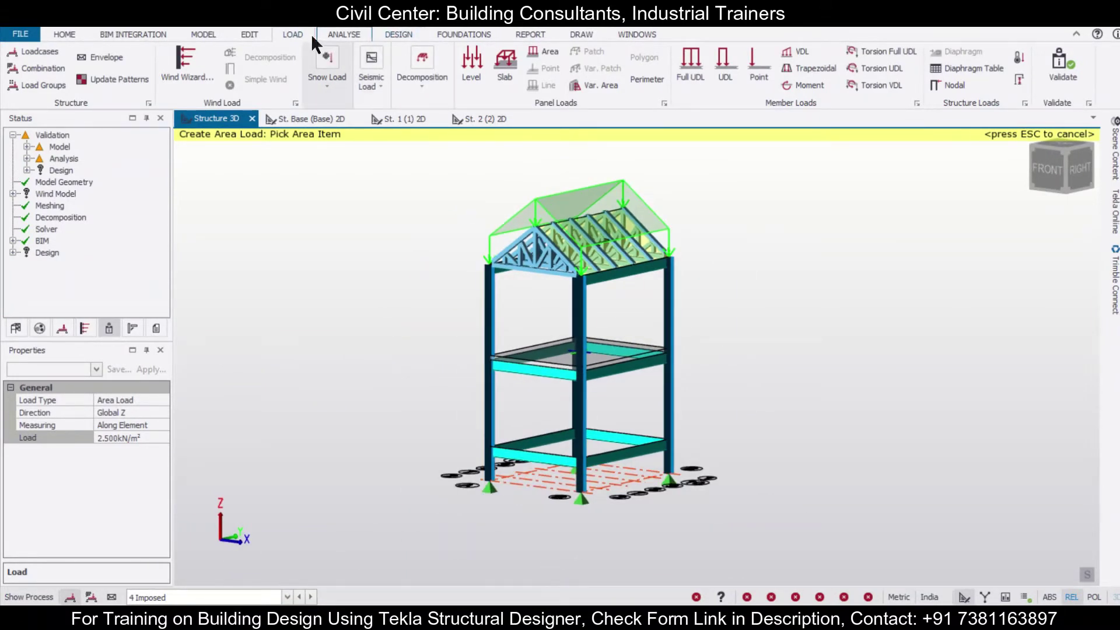
Generate the load combinations, including 1.5D in addition to 1.5D+1.5L+1.5Lr, and accept them.
{"action": "left_click", "coordinate": [60, 65]}
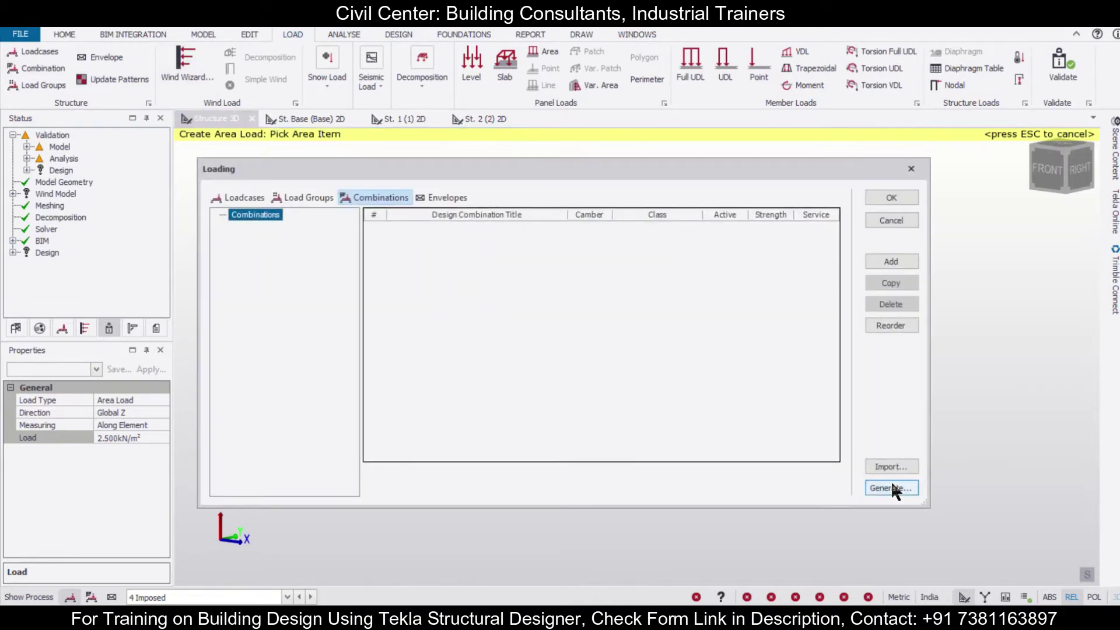
{"action": "left_click", "coordinate": [894, 489]}
{"action": "left_click", "coordinate": [661, 457]}
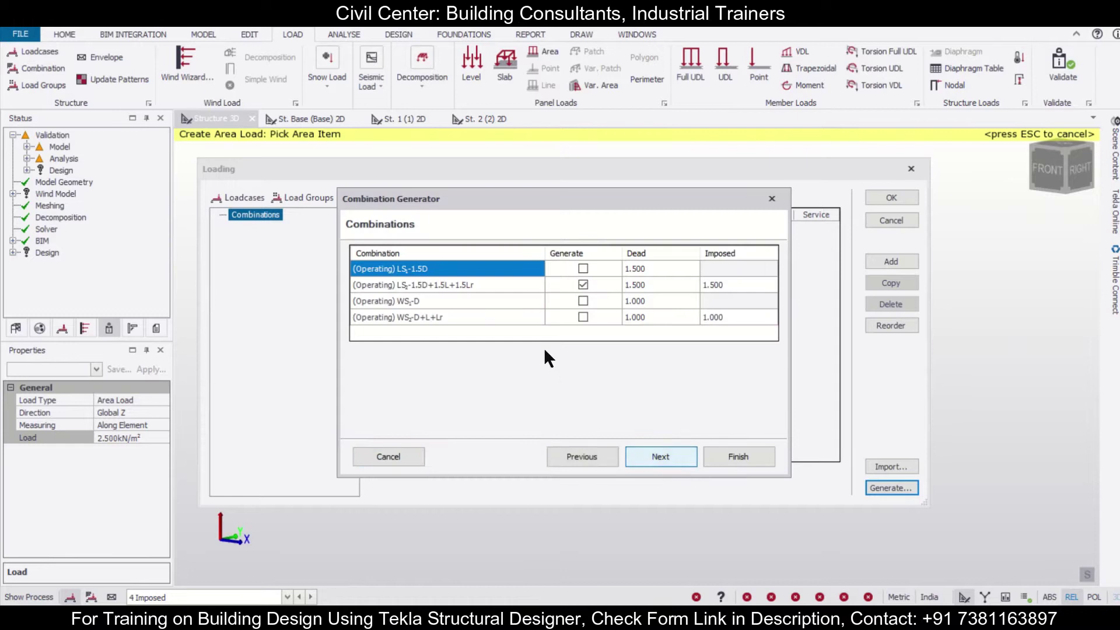
{"action": "left_click", "coordinate": [584, 269]}
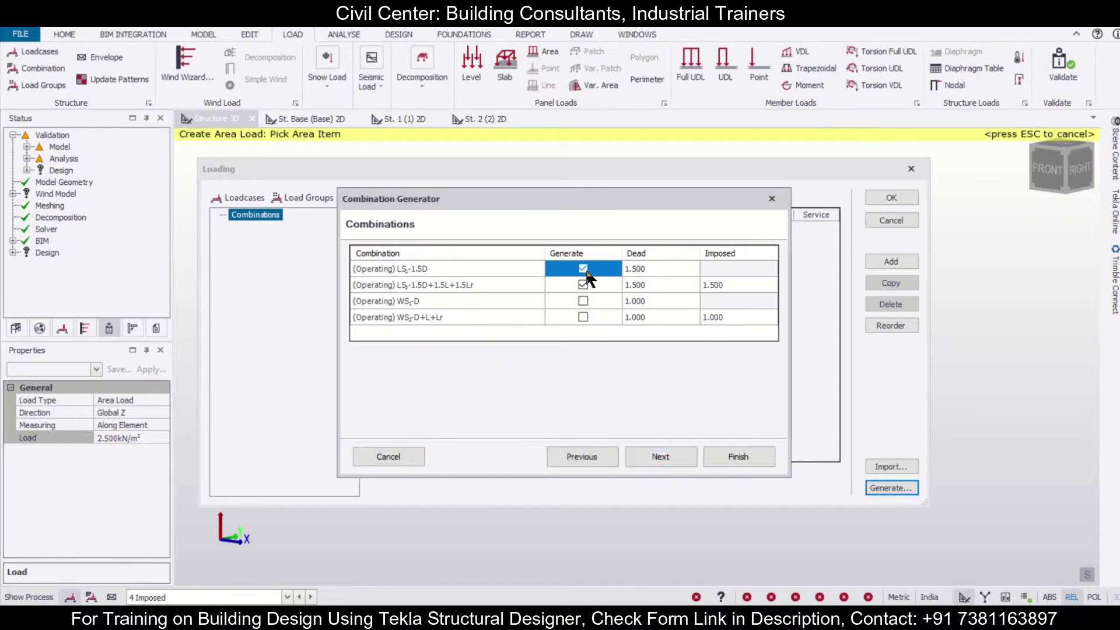
{"action": "left_click", "coordinate": [671, 449]}
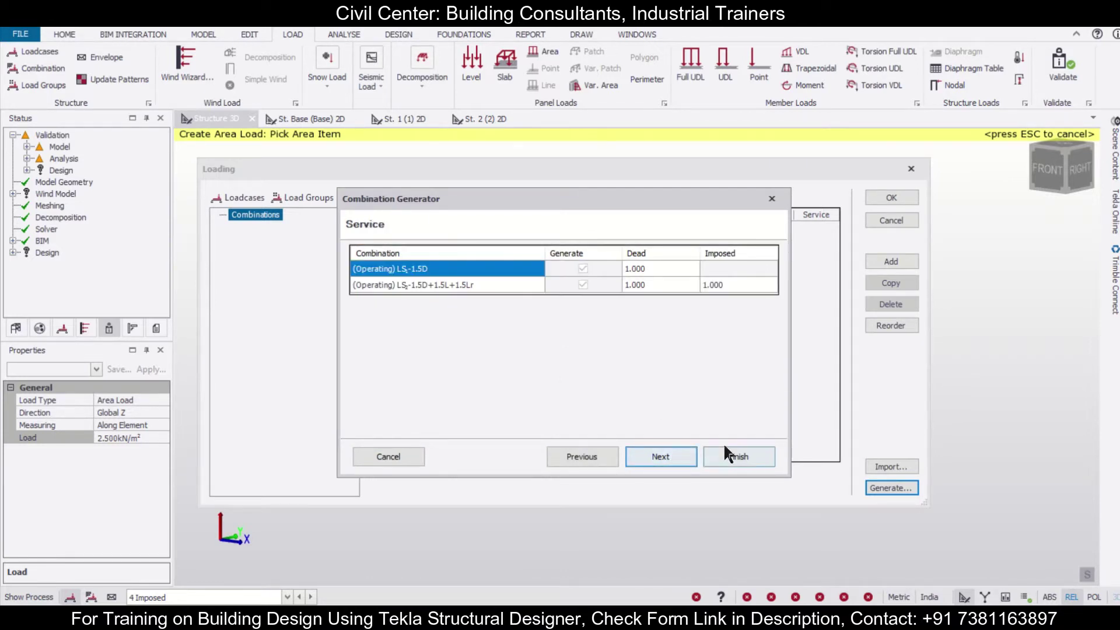
{"action": "left_click", "coordinate": [661, 458]}
{"action": "left_click", "coordinate": [713, 457]}
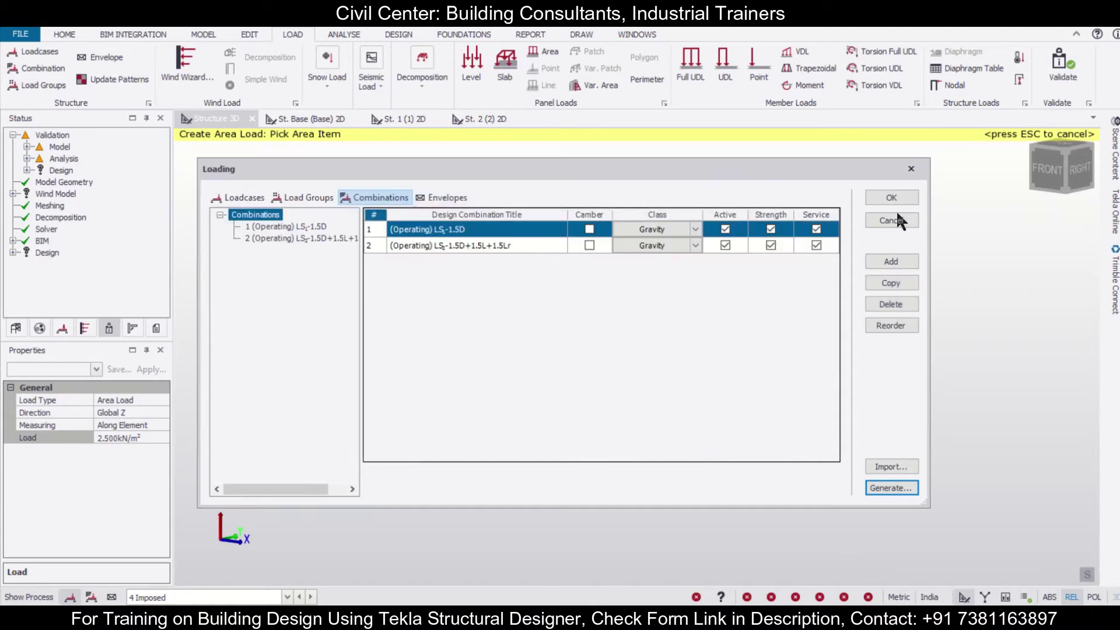
{"action": "left_click", "coordinate": [905, 197]}
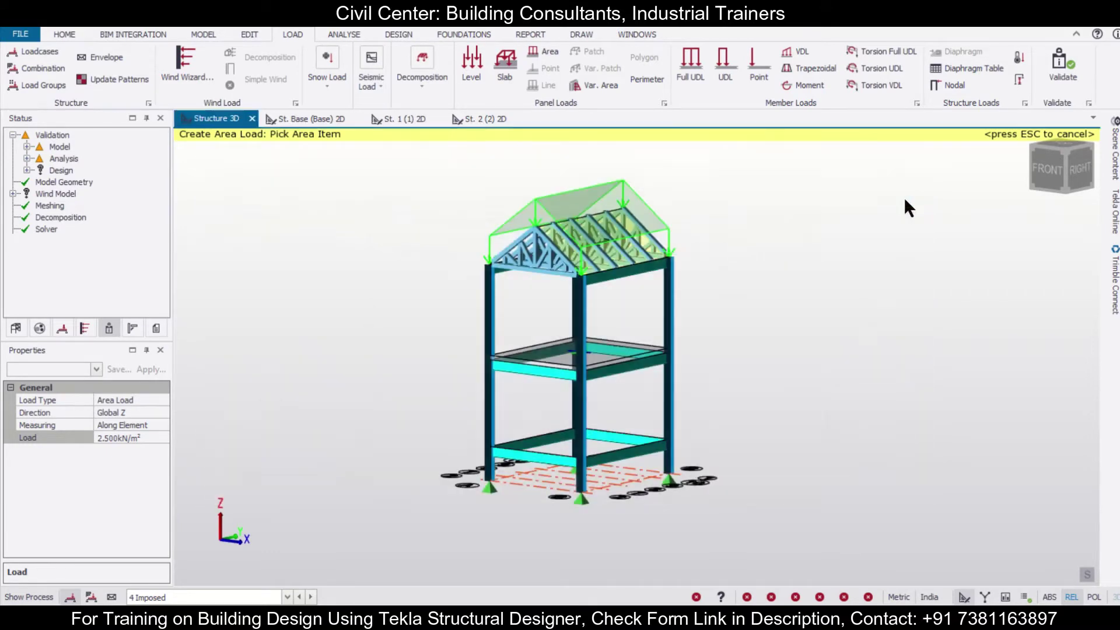
Run Design All (Static) on the complete structure.
{"action": "middle_click_drag", "start_coordinate": [867, 253], "coordinate": [771, 270]}
{"action": "scroll", "coordinate": [769, 271], "scroll_direction": "up", "scroll_amount": 1}
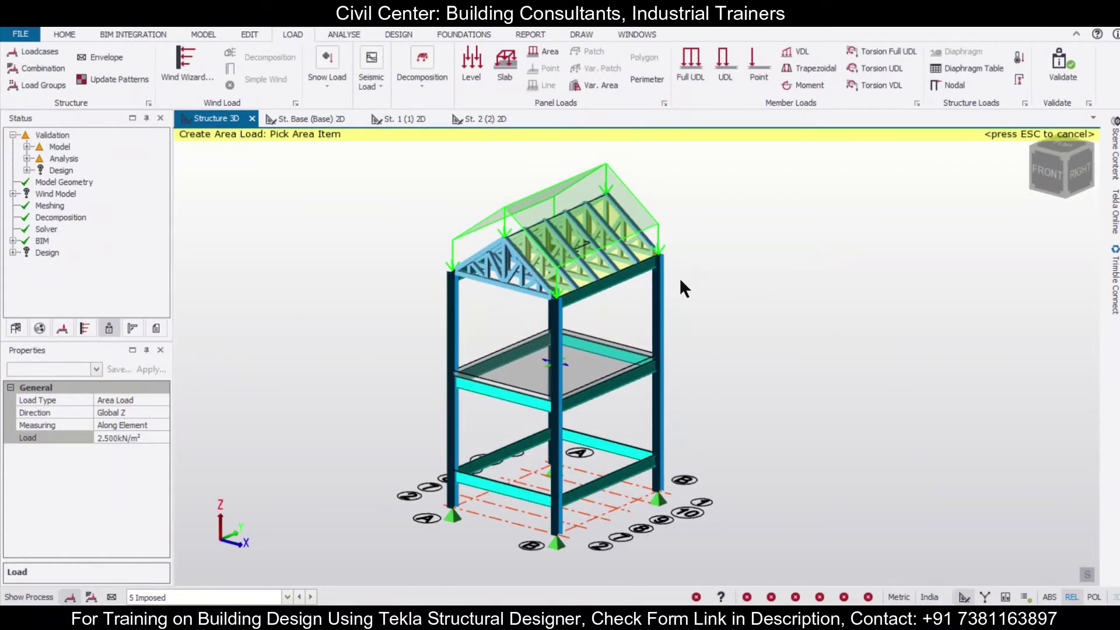
{"action": "middle_click_drag", "start_coordinate": [680, 281], "coordinate": [737, 307]}
{"action": "scroll", "coordinate": [737, 307], "scroll_direction": "up", "scroll_amount": 3}
{"action": "scroll", "coordinate": [738, 309], "scroll_direction": "down", "scroll_amount": 4}
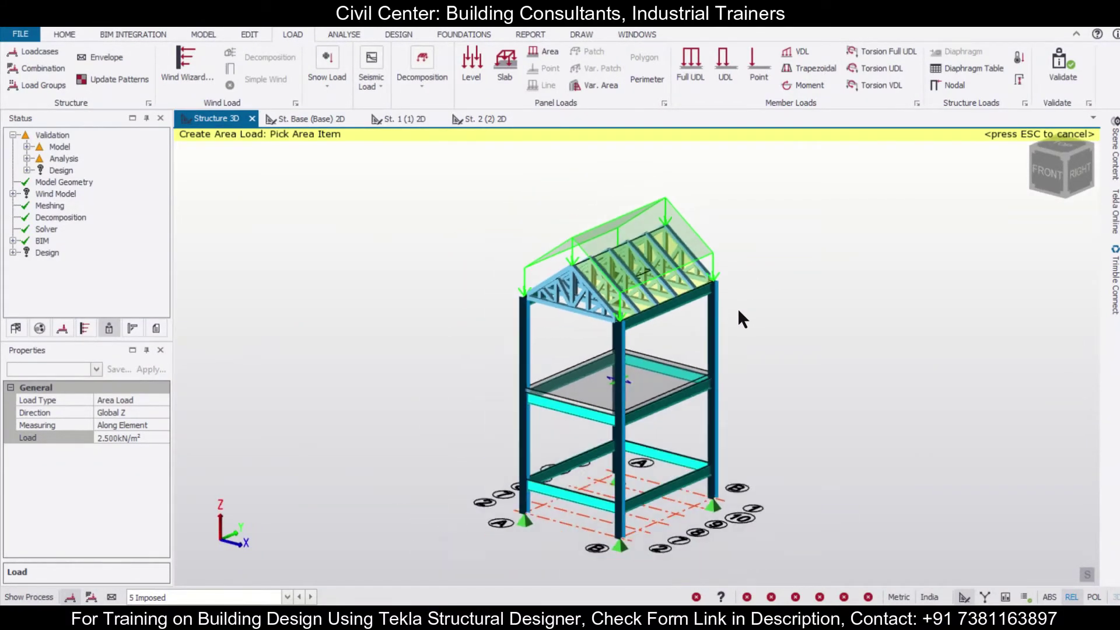
{"action": "mouse_move", "coordinate": [738, 310]}
{"action": "right_mouse_down"}
{"action": "mouse_move", "coordinate": [779, 302]}
{"action": "mouse_move", "coordinate": [727, 315]}
{"action": "right_mouse_up"}
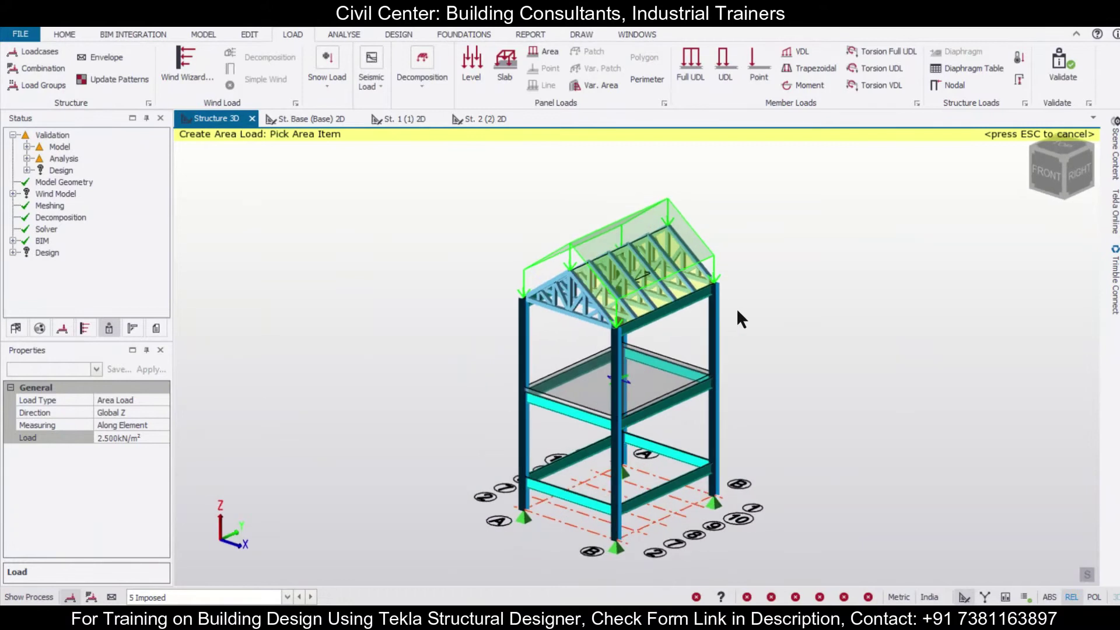
{"action": "scroll", "coordinate": [737, 310], "scroll_direction": "up", "scroll_amount": 1}
{"action": "scroll", "coordinate": [737, 309], "scroll_direction": "down", "scroll_amount": 1}
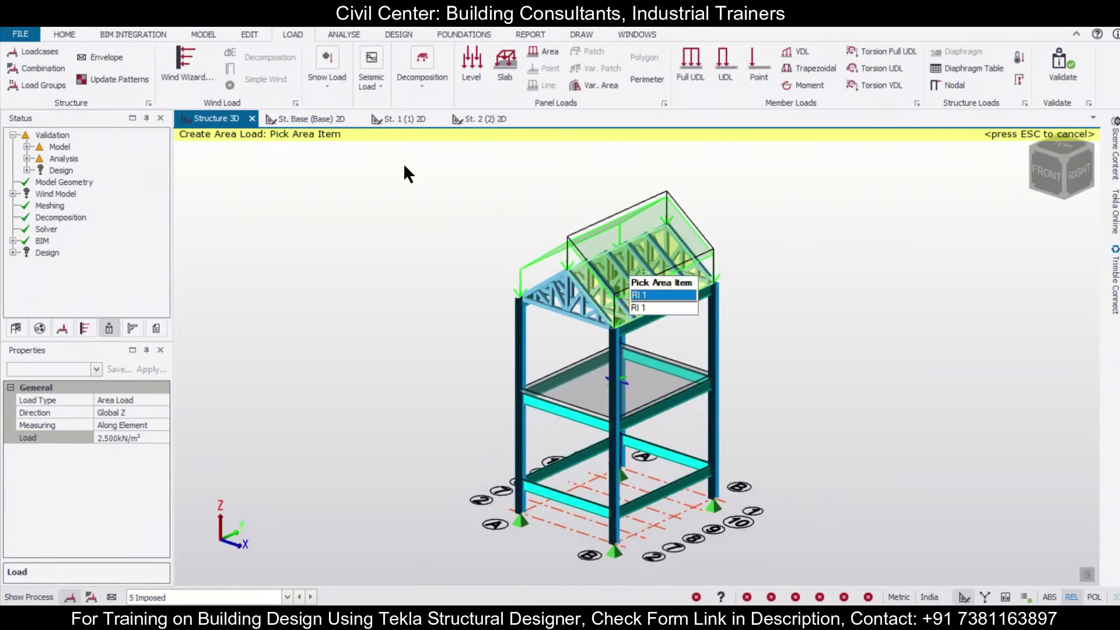
{"action": "left_click", "coordinate": [400, 36]}
{"action": "left_click", "coordinate": [562, 64]}
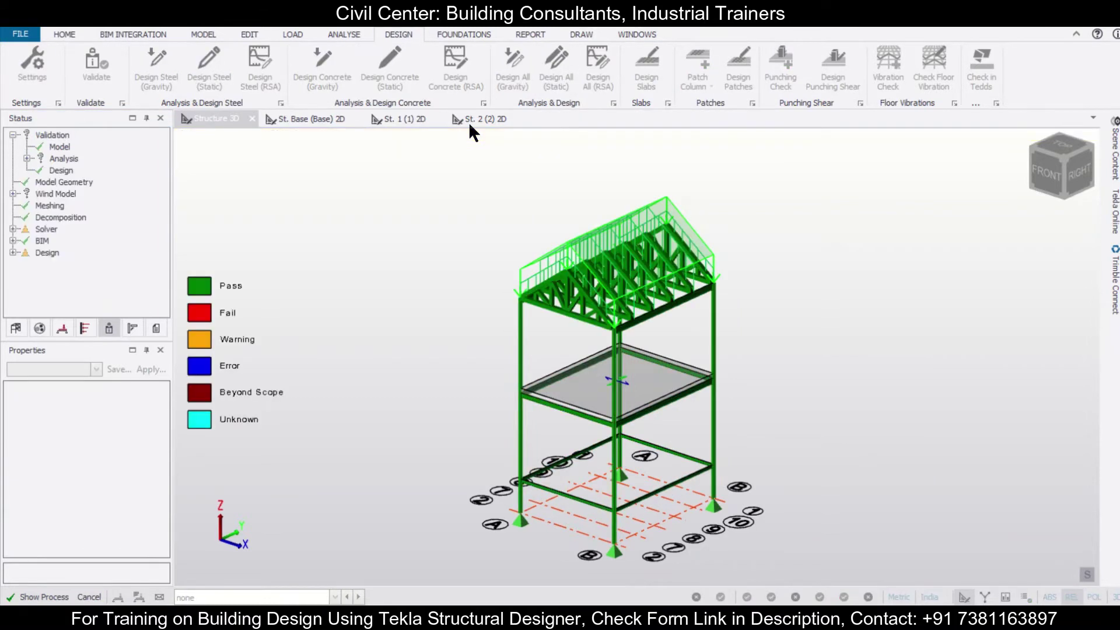
Hide the imposed load display by setting the active loadcase to none, leaving only the design status on the structure.
{"action": "scroll", "coordinate": [821, 387], "scroll_direction": "up", "scroll_amount": 4}
{"action": "right_click_drag", "start_coordinate": [864, 431], "coordinate": [917, 395]}
{"action": "scroll", "coordinate": [836, 382], "scroll_direction": "down", "scroll_amount": 3}
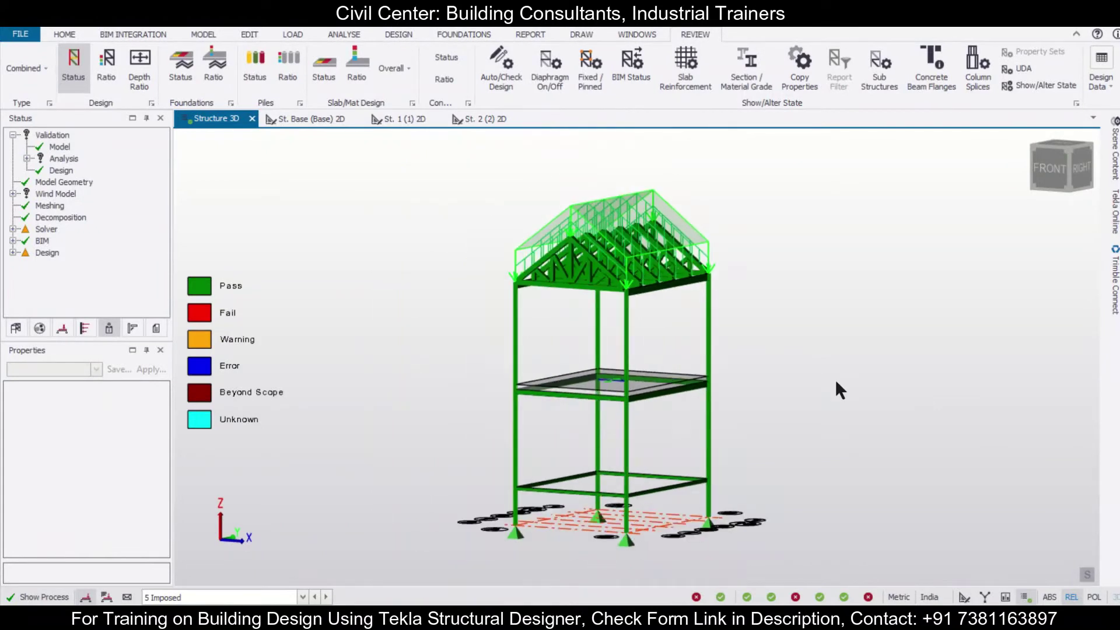
{"action": "scroll", "coordinate": [835, 379], "scroll_direction": "up", "scroll_amount": 5}
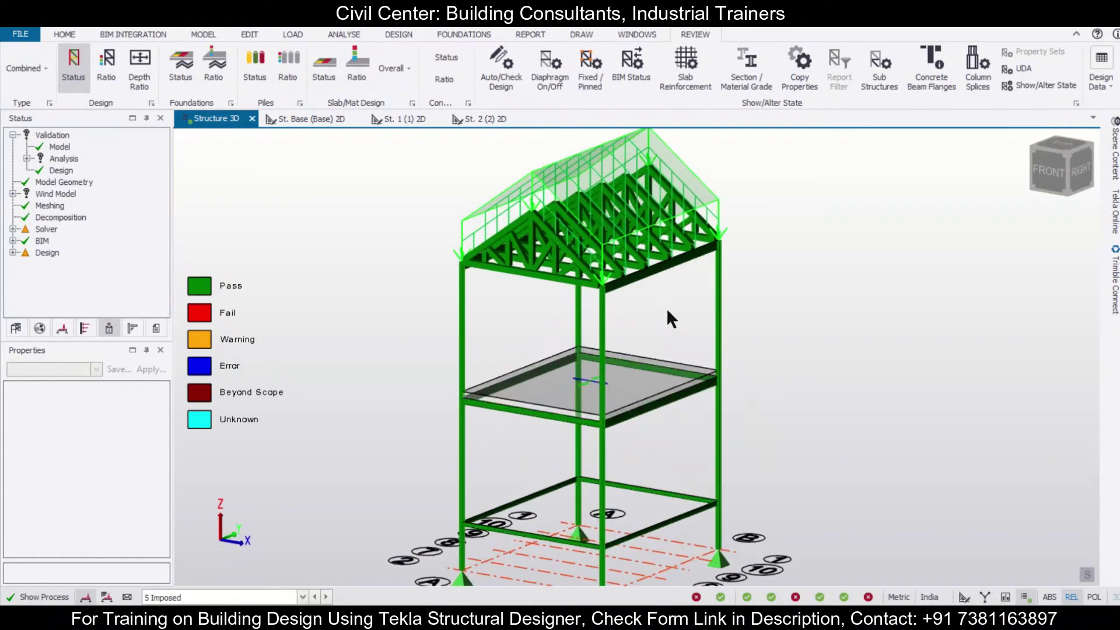
{"action": "left_click", "coordinate": [302, 597]}
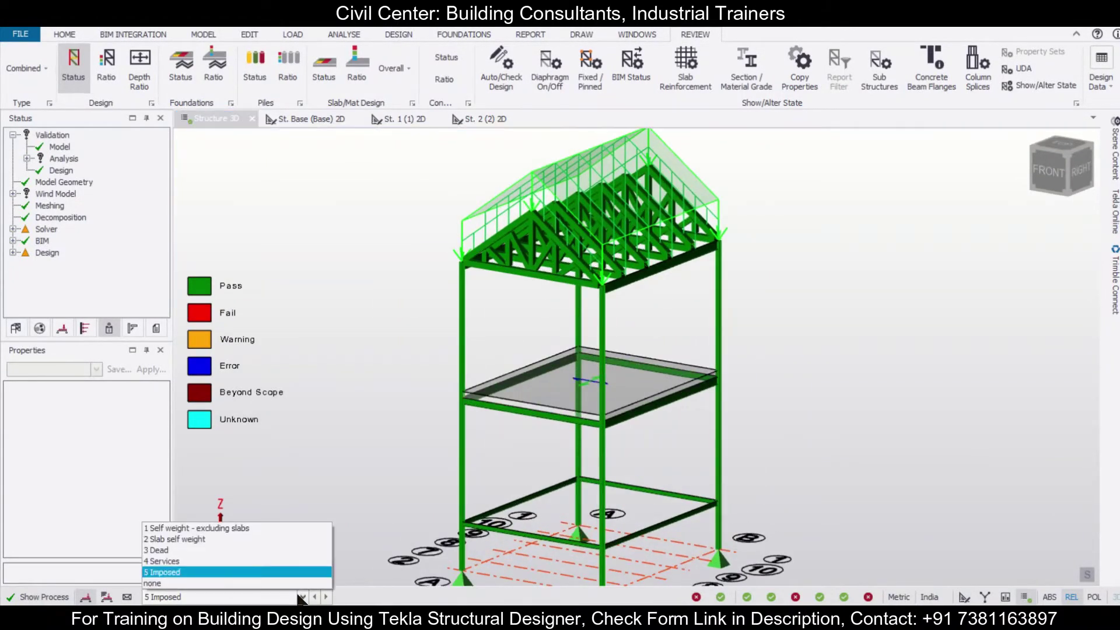
{"action": "left_click", "coordinate": [282, 585]}
{"action": "middle_click_drag", "start_coordinate": [874, 412], "coordinate": [847, 462]}
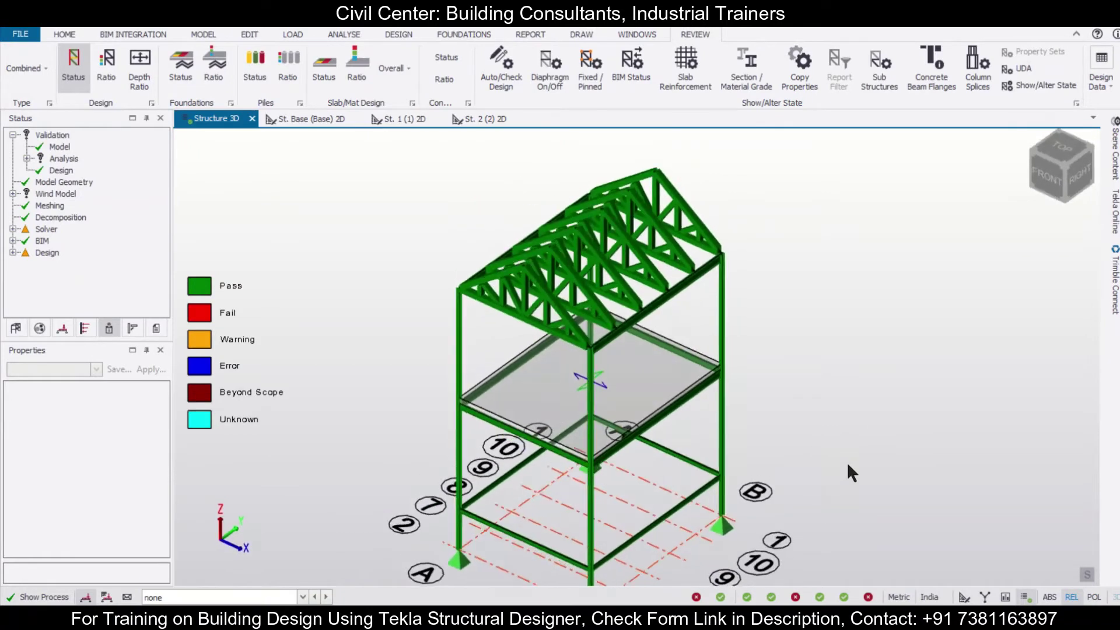
Select the end roof truss and check the section options for its top members.
{"action": "left_click", "coordinate": [711, 239]}
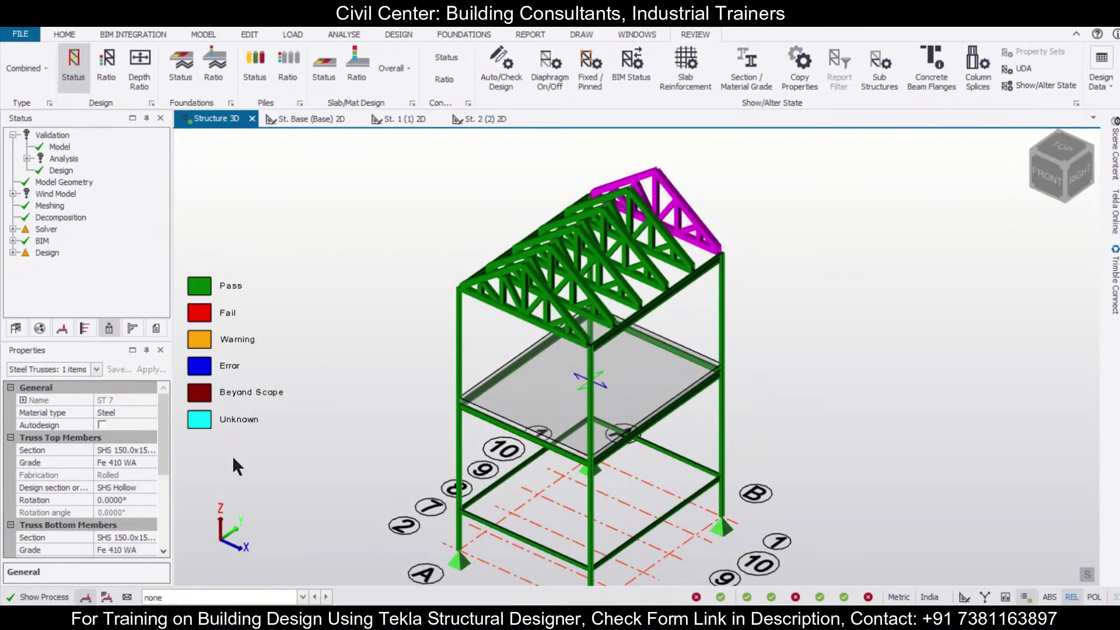
{"action": "left_click", "coordinate": [143, 451]}
{"action": "left_click", "coordinate": [150, 450]}
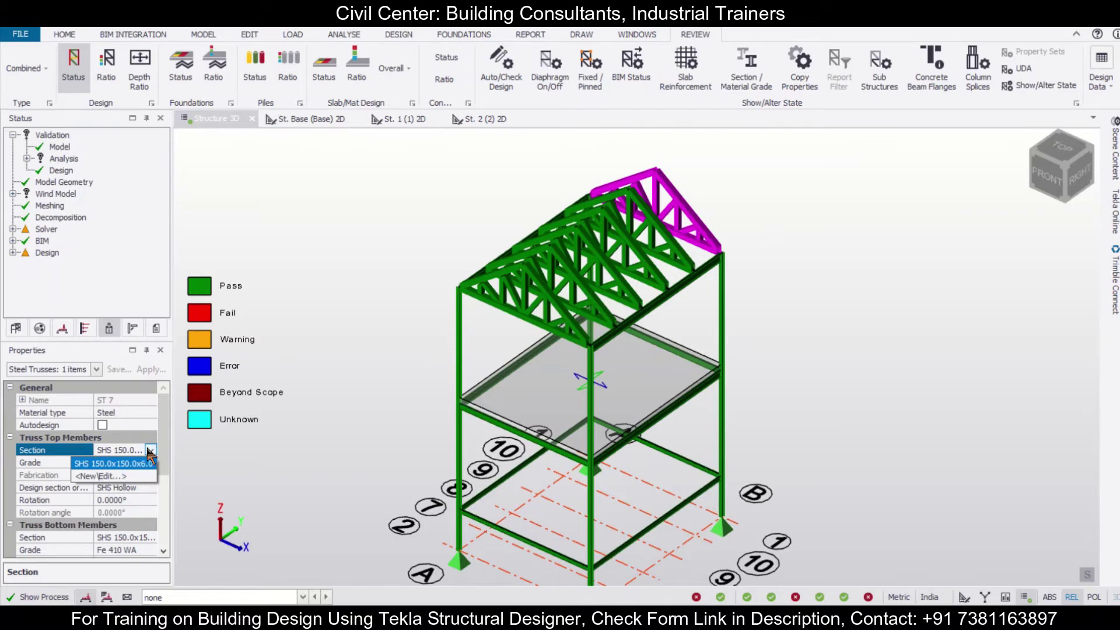
{"action": "left_click", "coordinate": [151, 450]}
{"action": "right_click_drag", "start_coordinate": [849, 310], "coordinate": [595, 352]}
{"action": "middle_click_drag", "start_coordinate": [593, 349], "coordinate": [789, 325]}
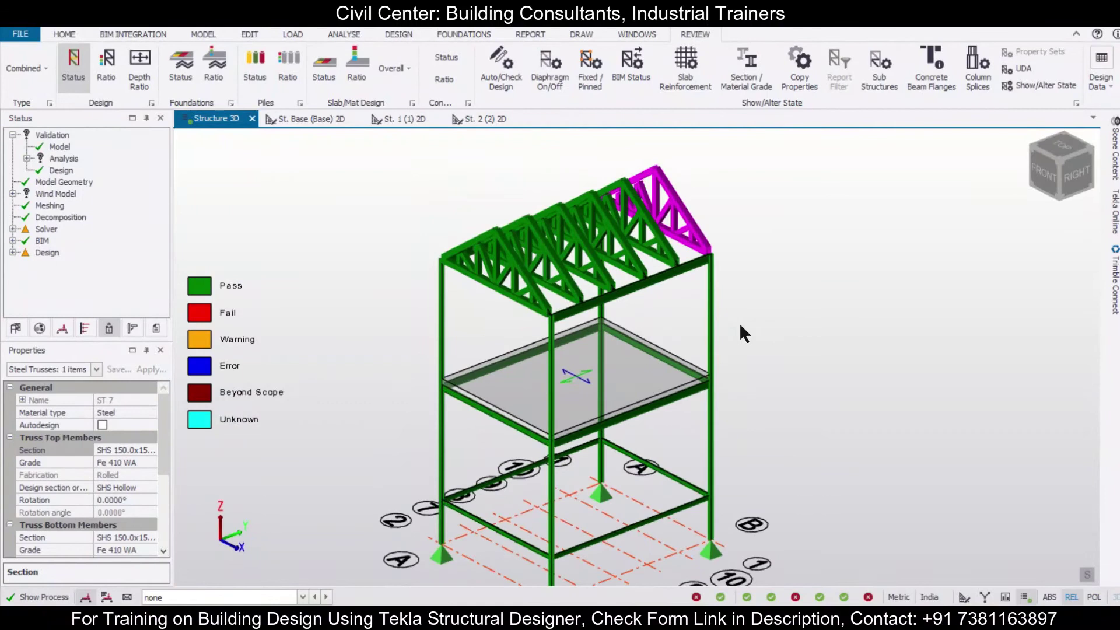
Select the steel columns at B/1 and A/2 in turn to inspect their section and design status.
{"action": "scroll", "coordinate": [718, 329], "scroll_direction": "up", "scroll_amount": 3}
{"action": "left_click", "coordinate": [699, 343]}
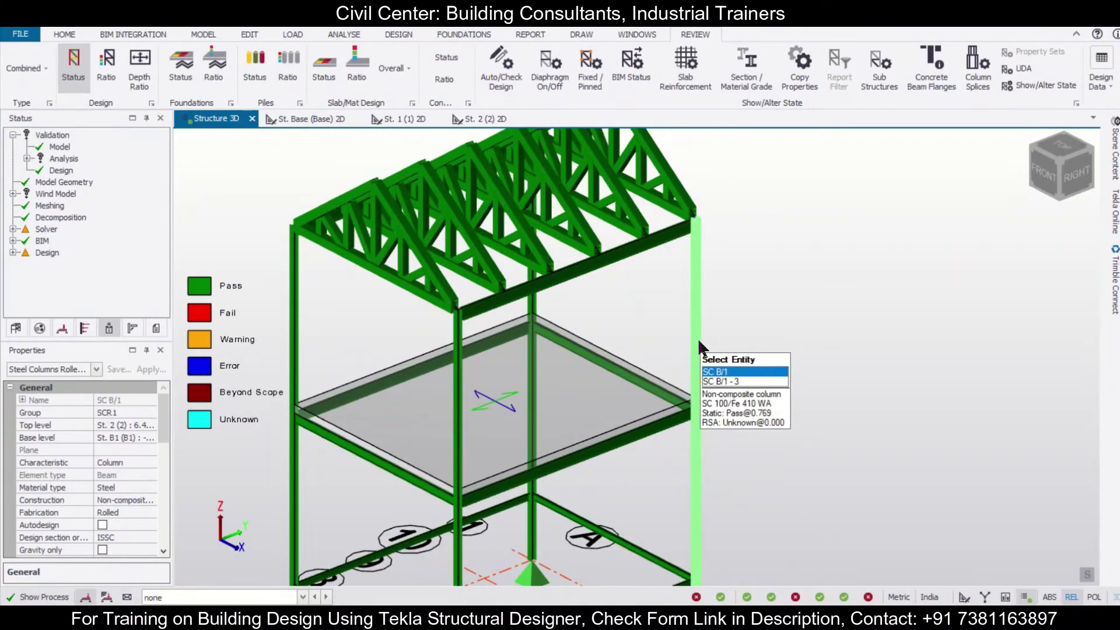
{"action": "scroll", "coordinate": [698, 338], "scroll_direction": "down", "scroll_amount": 2}
{"action": "left_click", "coordinate": [410, 347]}
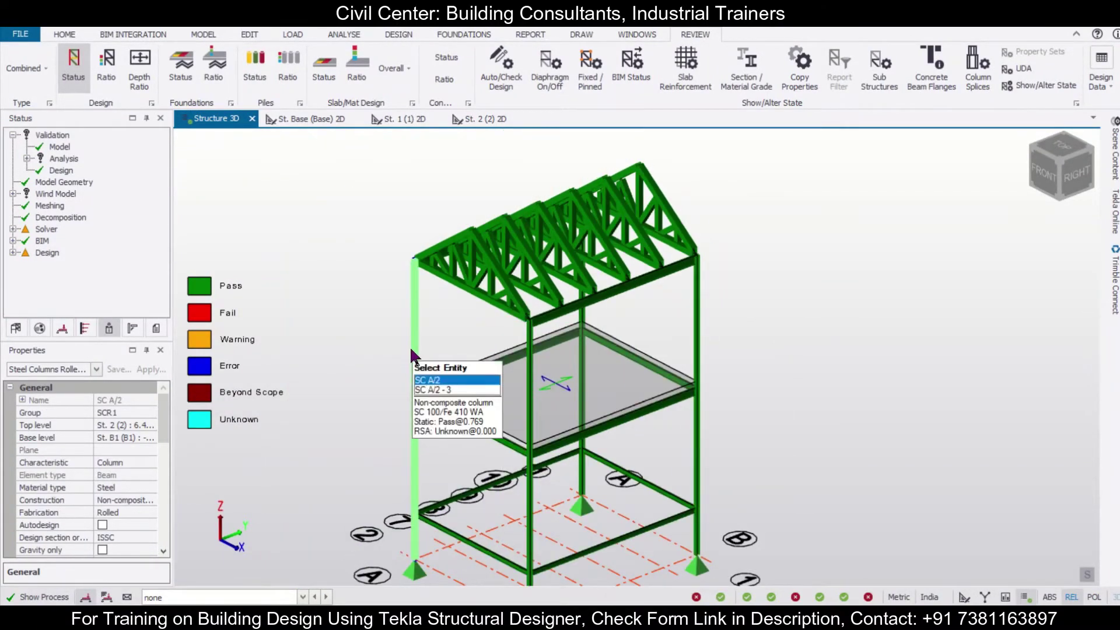
{"action": "left_click", "coordinate": [410, 346]}
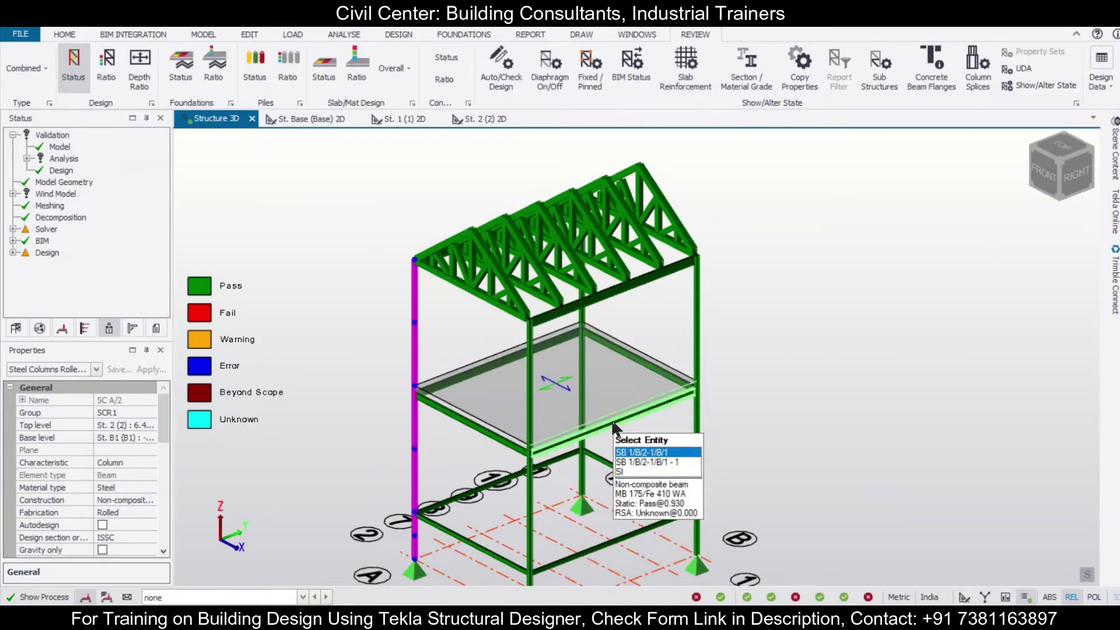
Generate the detail drawing for steel column SC B/1.
{"action": "left_click", "coordinate": [695, 328]}
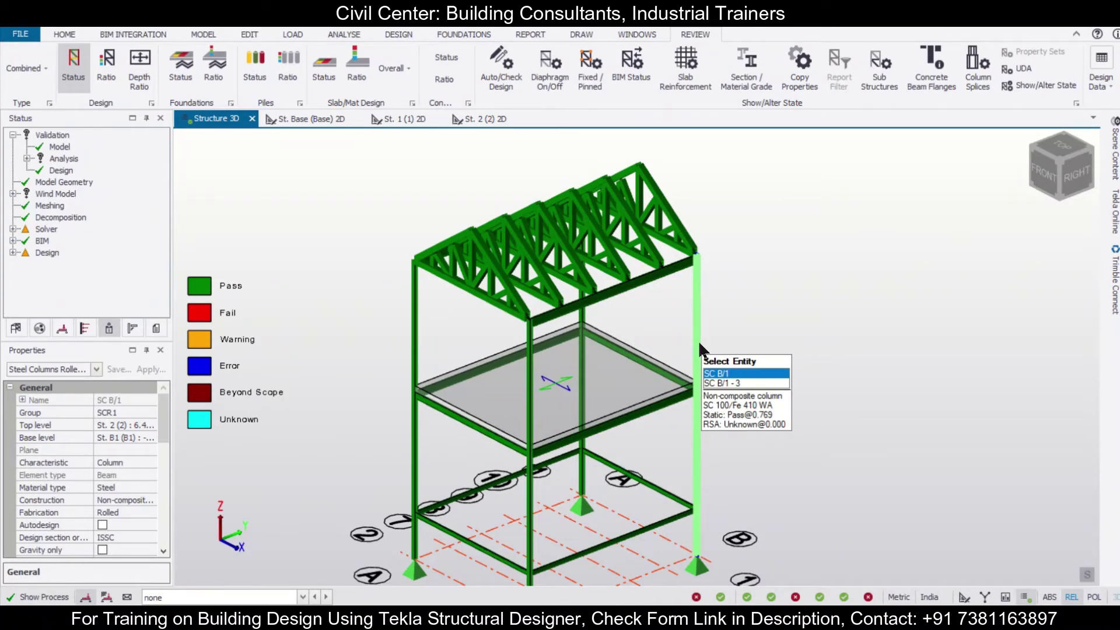
{"action": "right_click", "coordinate": [698, 341]}
{"action": "mouse_move", "coordinate": [761, 336]}
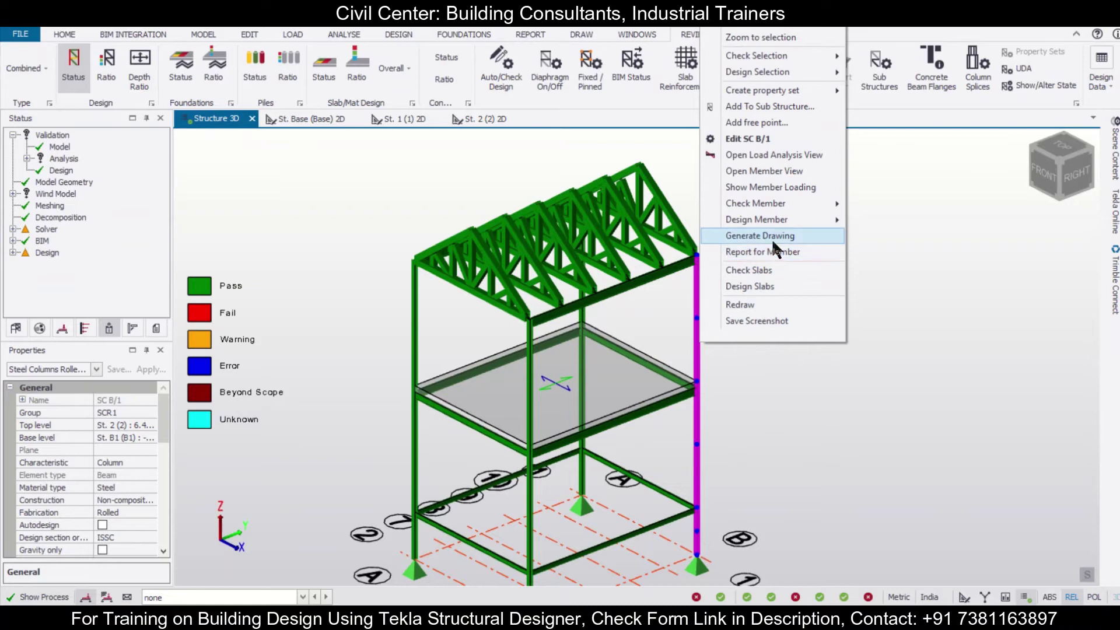
{"action": "left_click", "coordinate": [772, 239]}
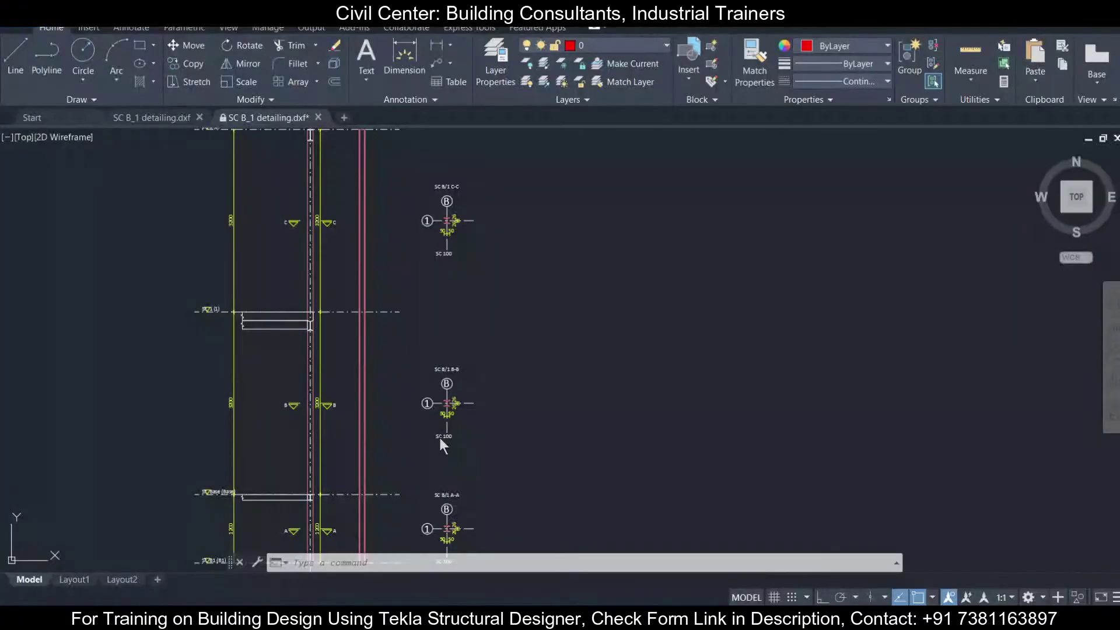
Examine the SC B/1 column elevation and its cross-sections in AutoCAD, then return to Tekla Structural Designer.
{"action": "scroll", "coordinate": [439, 439], "scroll_direction": "down", "scroll_amount": 3}
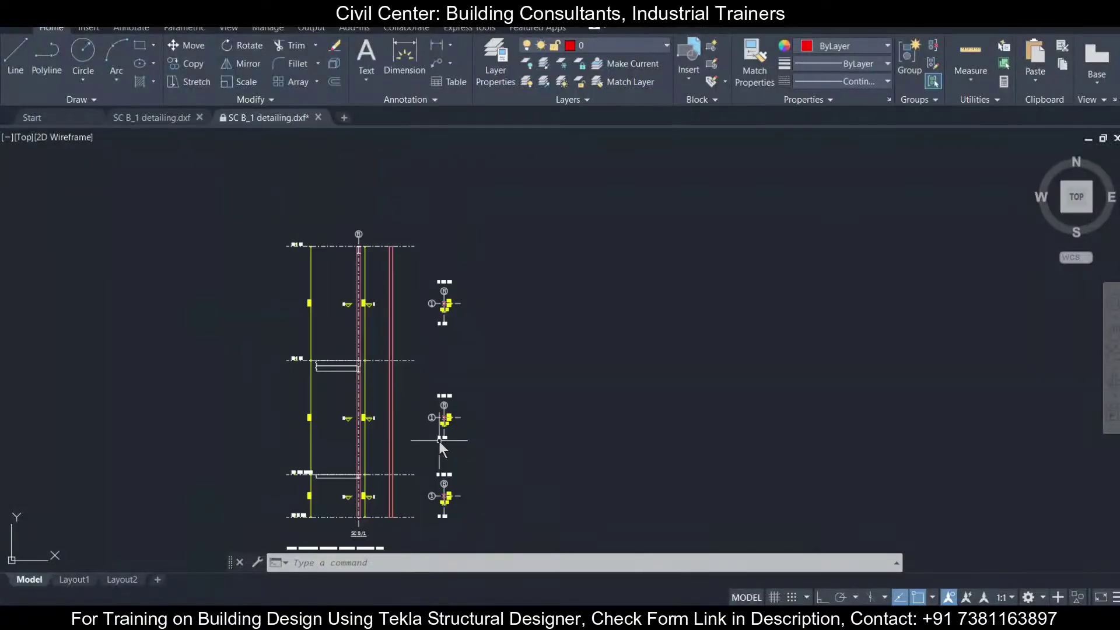
{"action": "scroll", "coordinate": [353, 503], "scroll_direction": "up", "scroll_amount": 5}
{"action": "scroll", "coordinate": [352, 502], "scroll_direction": "up", "scroll_amount": 2}
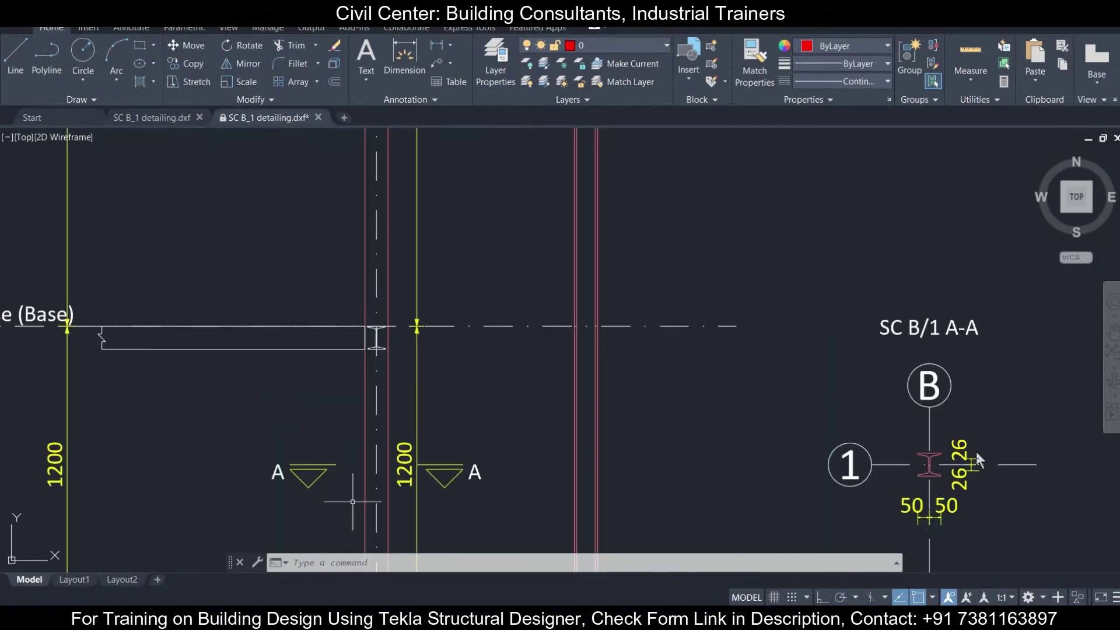
{"action": "middle_click_drag", "start_coordinate": [814, 413], "coordinate": [595, 324]}
{"action": "scroll", "coordinate": [806, 391], "scroll_direction": "up", "scroll_amount": 1}
{"action": "scroll", "coordinate": [805, 397], "scroll_direction": "down", "scroll_amount": 4}
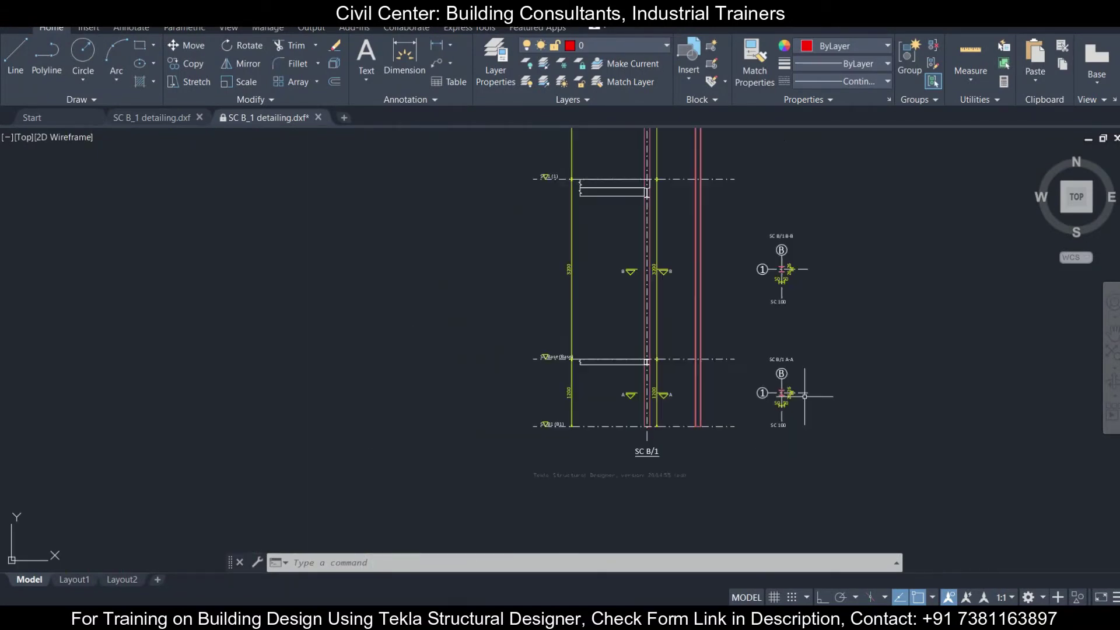
{"action": "scroll", "coordinate": [781, 374], "scroll_direction": "up", "scroll_amount": 4}
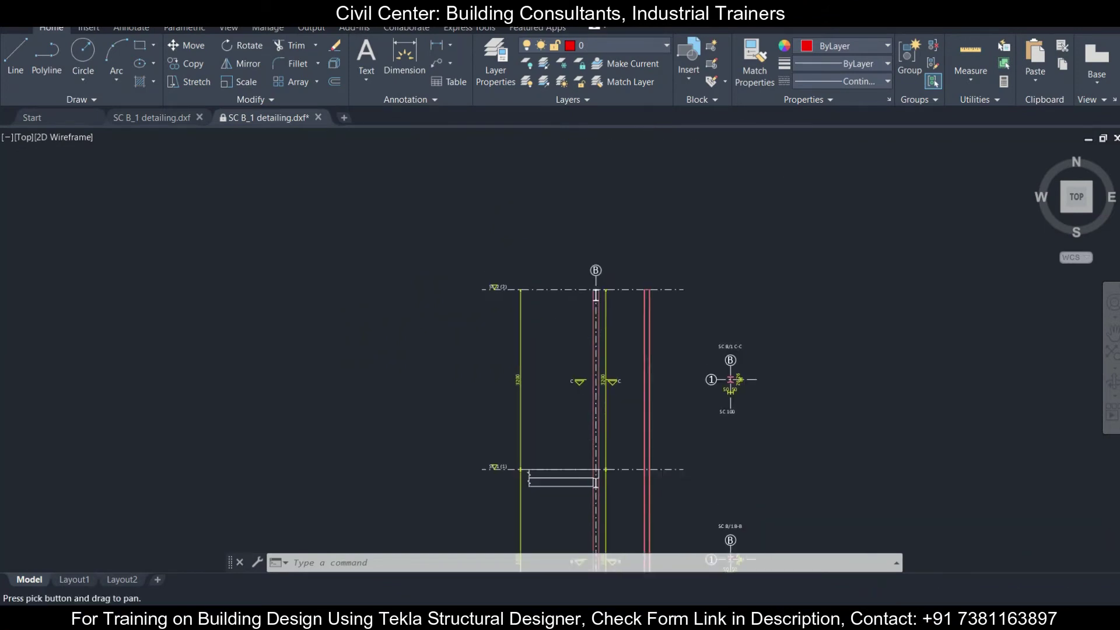
{"action": "scroll", "coordinate": [698, 365], "scroll_direction": "down", "scroll_amount": 2}
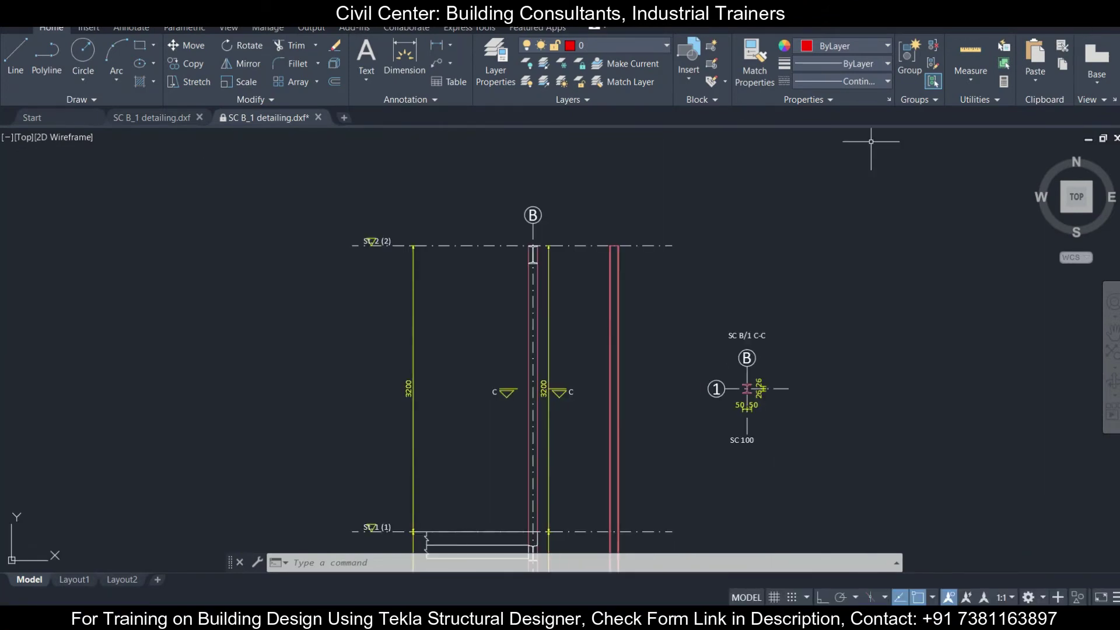
{"action": "left_click", "coordinate": [1071, 14]}
Place isolated pad bases under all four columns and design the pad bases.
{"action": "scroll", "coordinate": [767, 230], "scroll_direction": "down", "scroll_amount": 2}
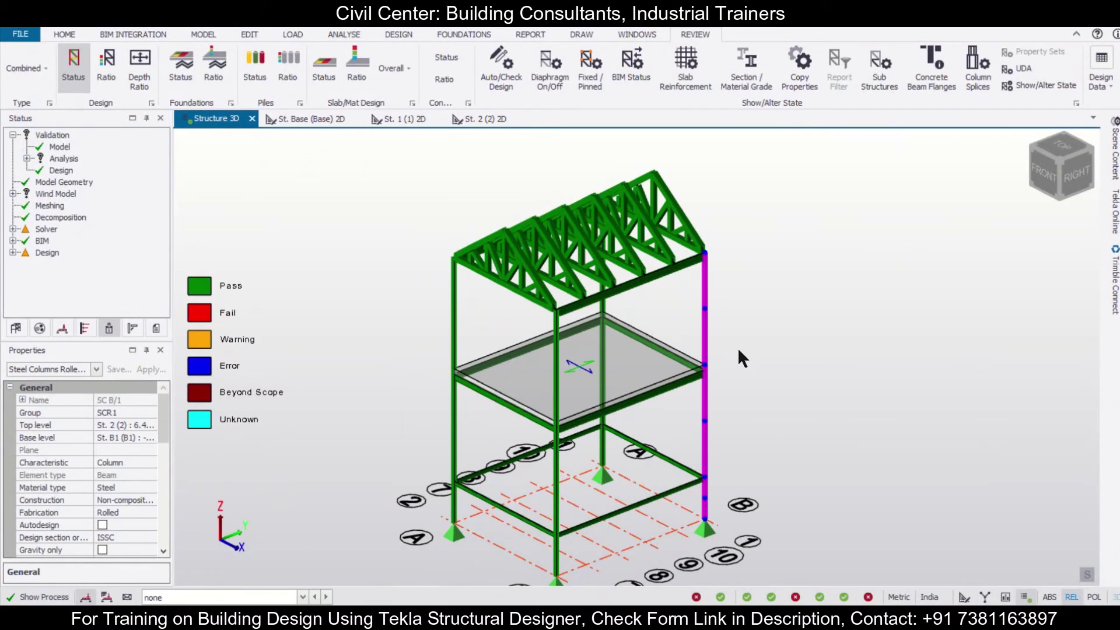
{"action": "middle_click_drag", "start_coordinate": [737, 348], "coordinate": [834, 335]}
{"action": "scroll", "coordinate": [835, 335], "scroll_direction": "down", "scroll_amount": 2}
{"action": "middle_click_drag", "start_coordinate": [873, 377], "coordinate": [817, 396]}
{"action": "scroll", "coordinate": [818, 396], "scroll_direction": "down", "scroll_amount": 3}
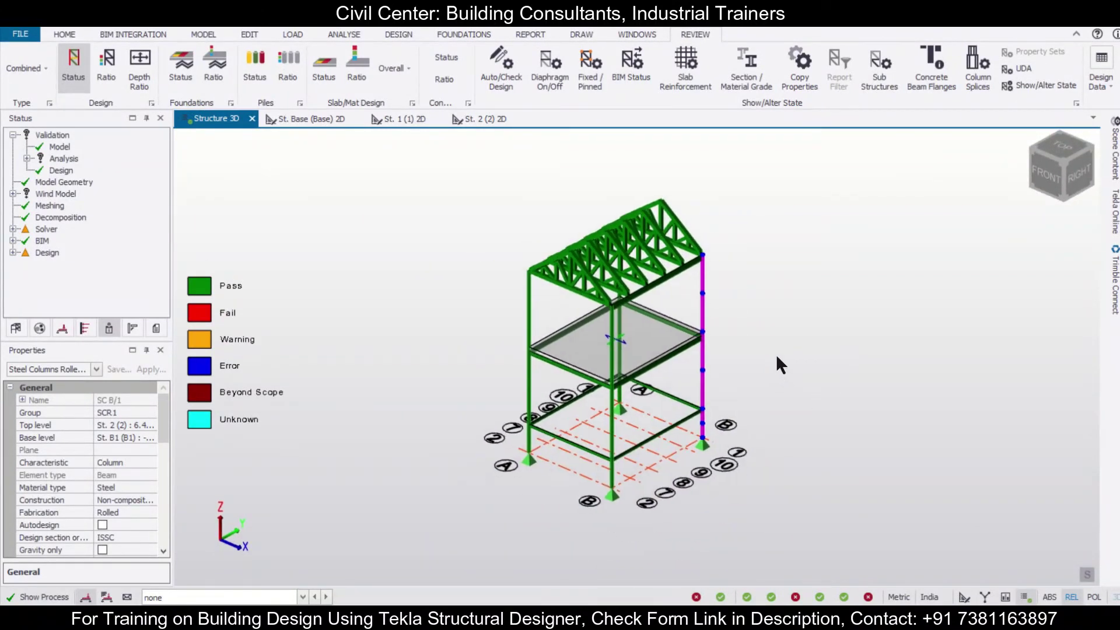
{"action": "left_click", "coordinate": [449, 33]}
{"action": "left_click", "coordinate": [163, 77]}
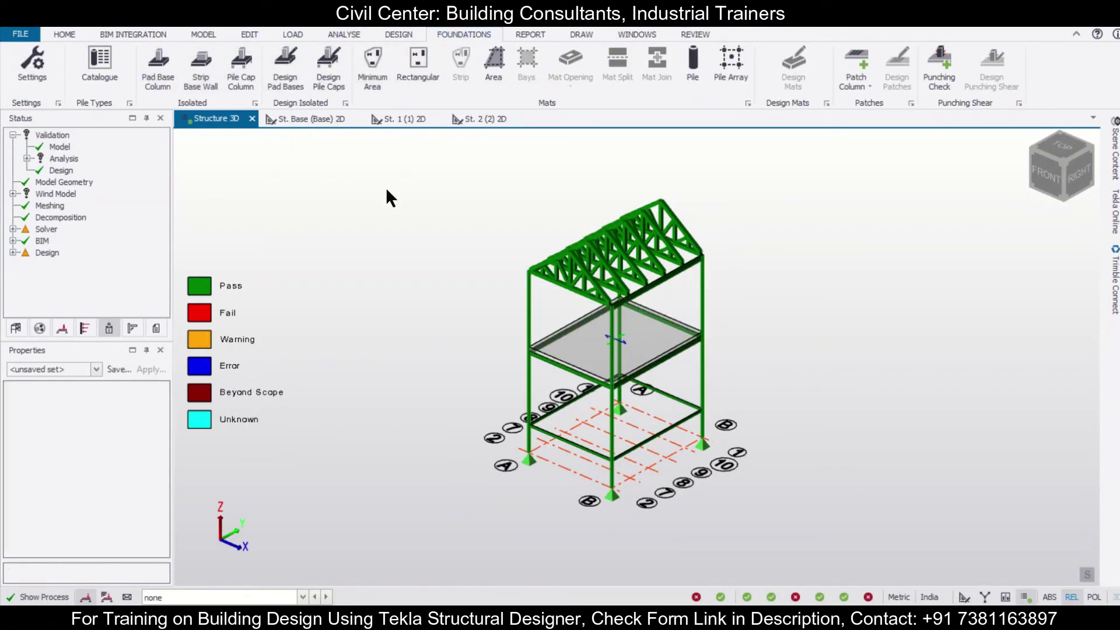
{"action": "left_click_drag", "start_coordinate": [938, 560], "coordinate": [937, 561]}
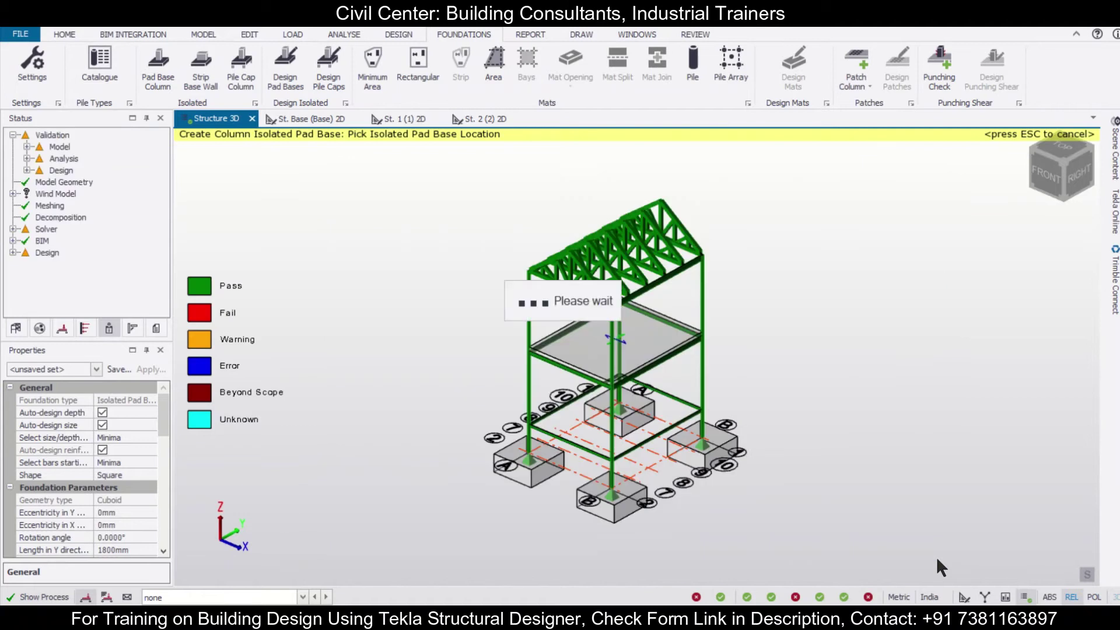
{"action": "left_click", "coordinate": [286, 67]}
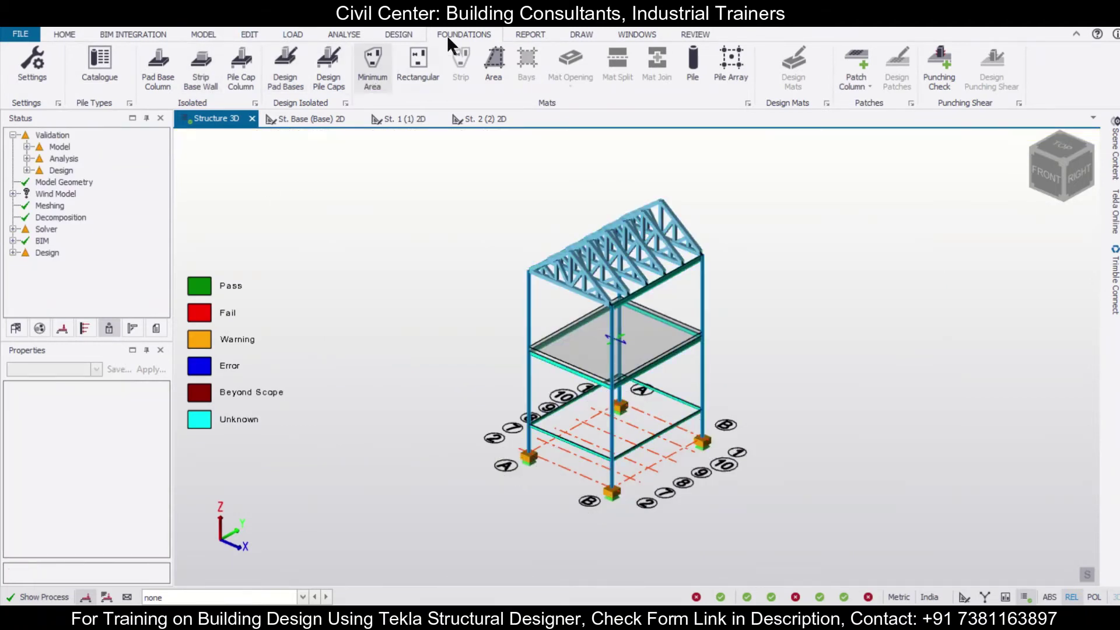
Open the St. B1 (B1) level in plan and generate its Foundation Layout drawing.
{"action": "left_click", "coordinate": [577, 34]}
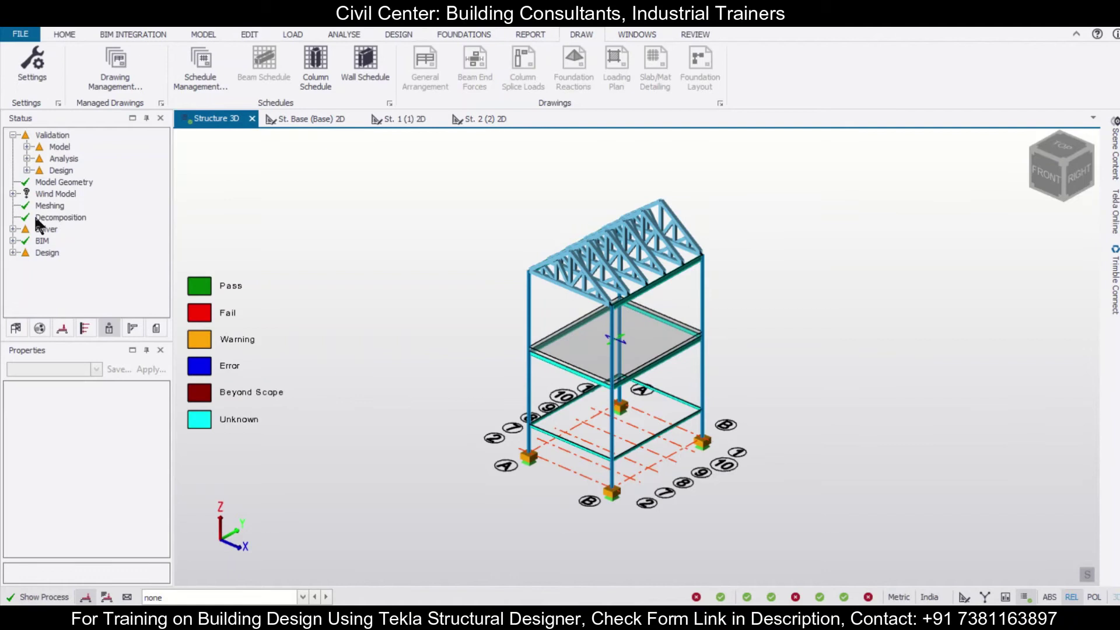
{"action": "left_click", "coordinate": [16, 328]}
{"action": "double_click", "coordinate": [70, 205]}
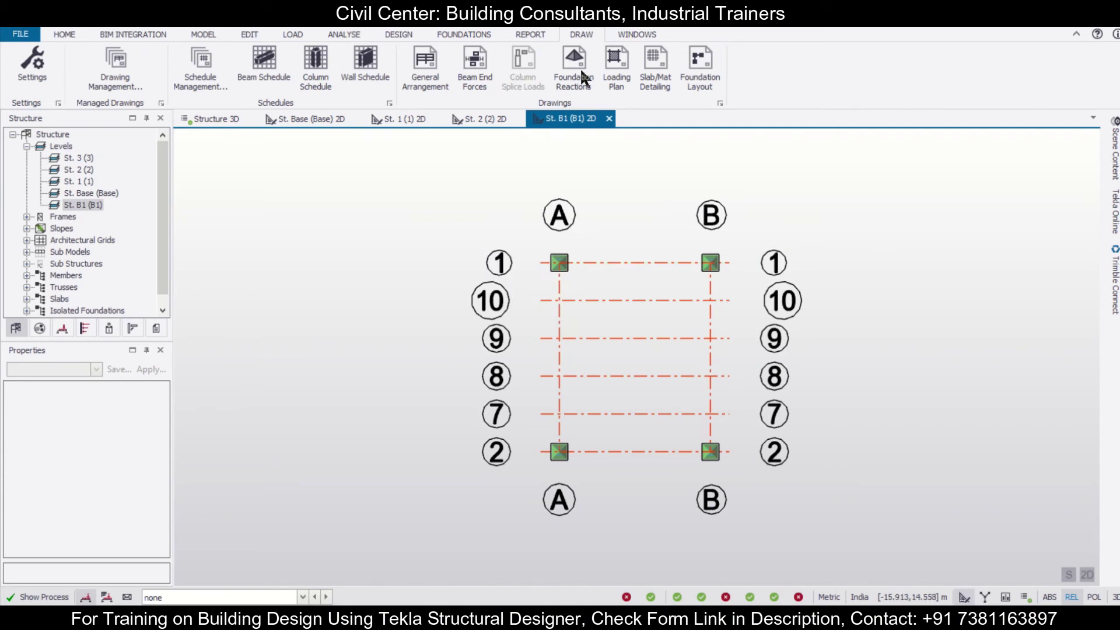
{"action": "left_click", "coordinate": [693, 74]}
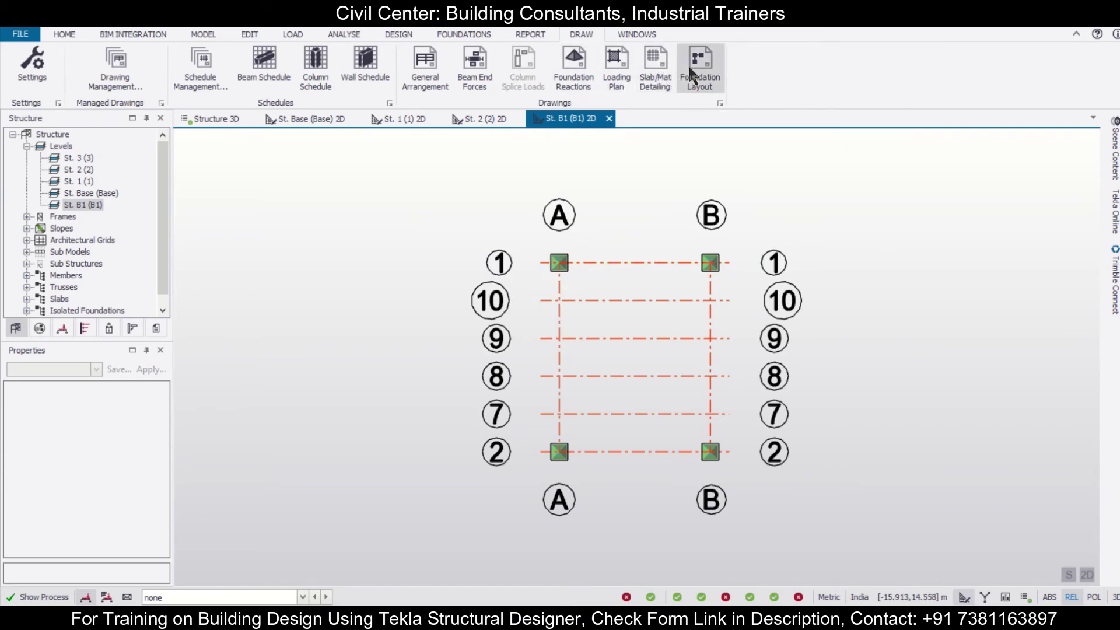
{"action": "left_click", "coordinate": [671, 218]}
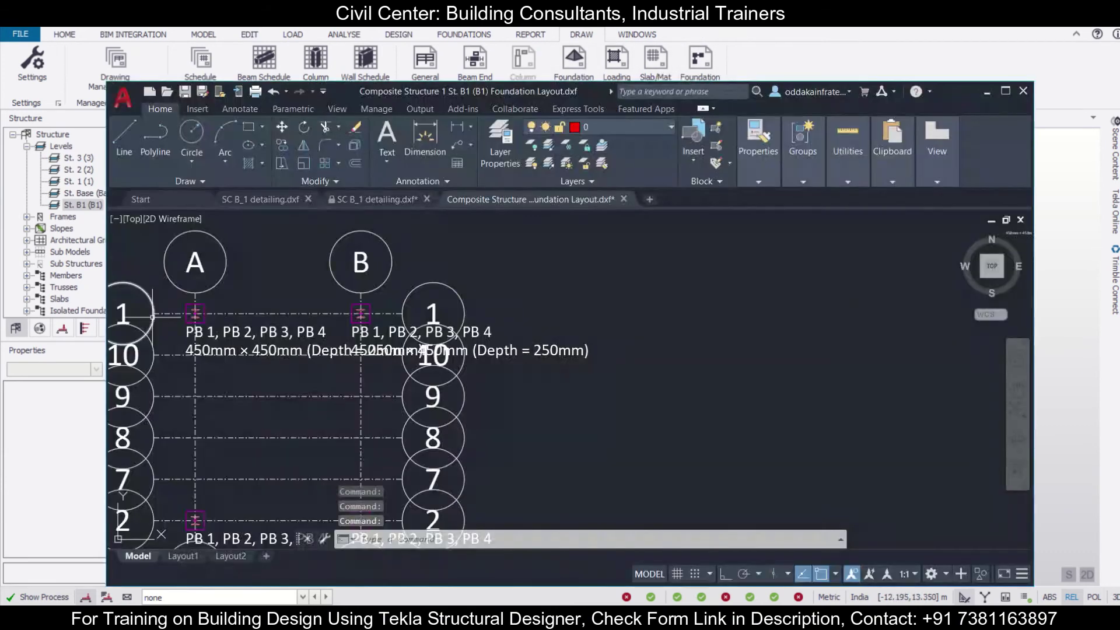
Examine the pad base outlines and size labels on the foundation layout in AutoCAD, then return to Tekla Structural Designer.
{"action": "scroll", "coordinate": [155, 316], "scroll_direction": "up", "scroll_amount": 5}
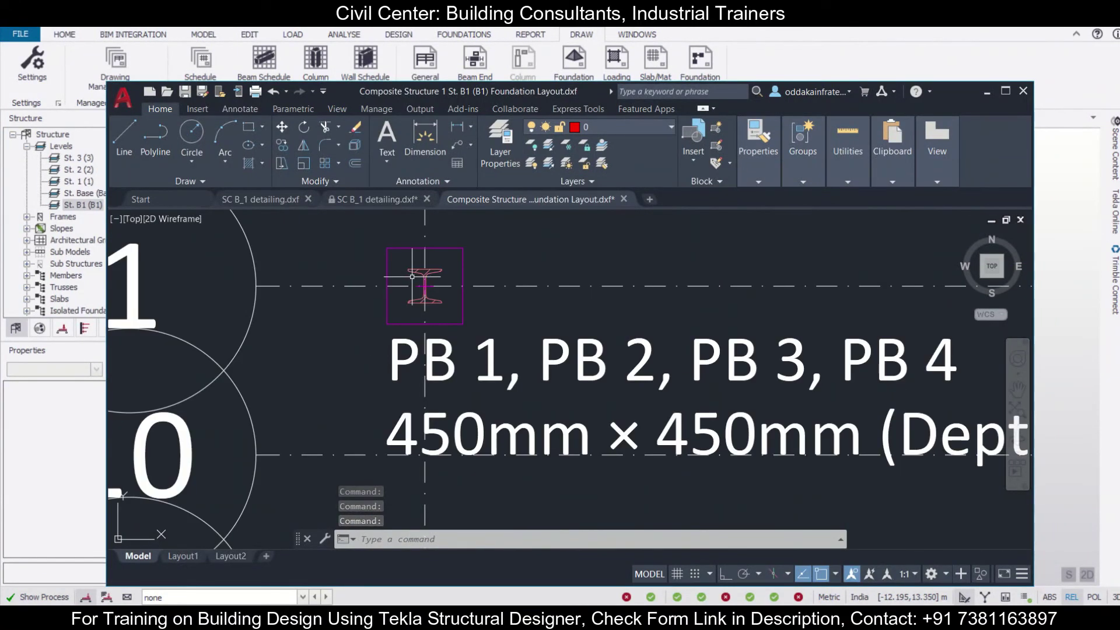
{"action": "scroll", "coordinate": [390, 311], "scroll_direction": "down", "scroll_amount": 2}
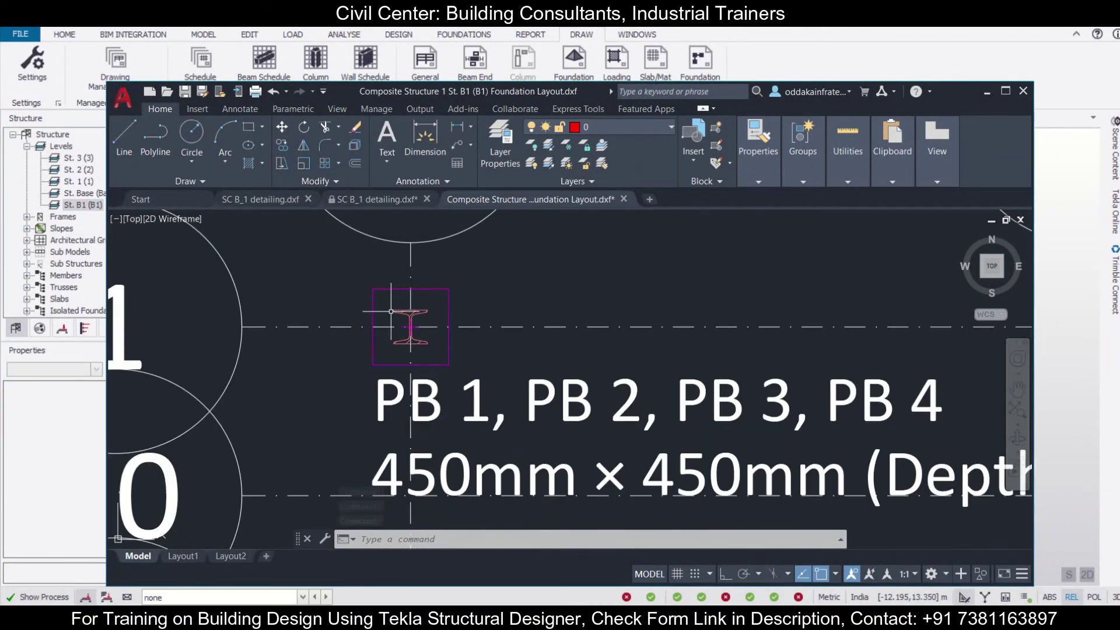
{"action": "scroll", "coordinate": [390, 309], "scroll_direction": "down", "scroll_amount": 2}
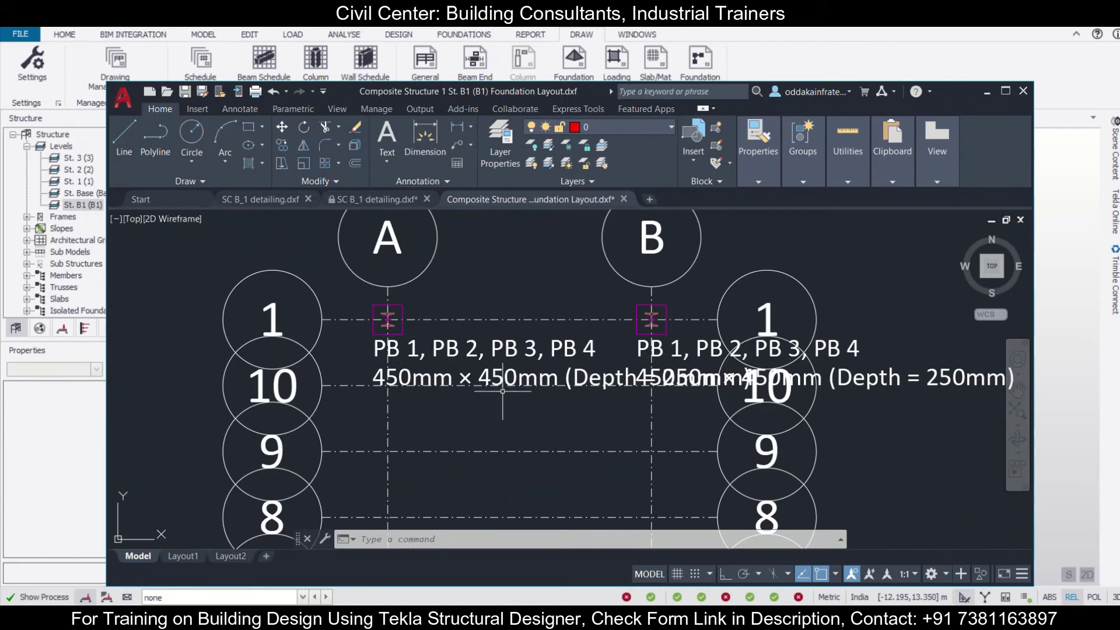
{"action": "scroll", "coordinate": [502, 391], "scroll_direction": "down", "scroll_amount": 2}
{"action": "left_click", "coordinate": [985, 99]}
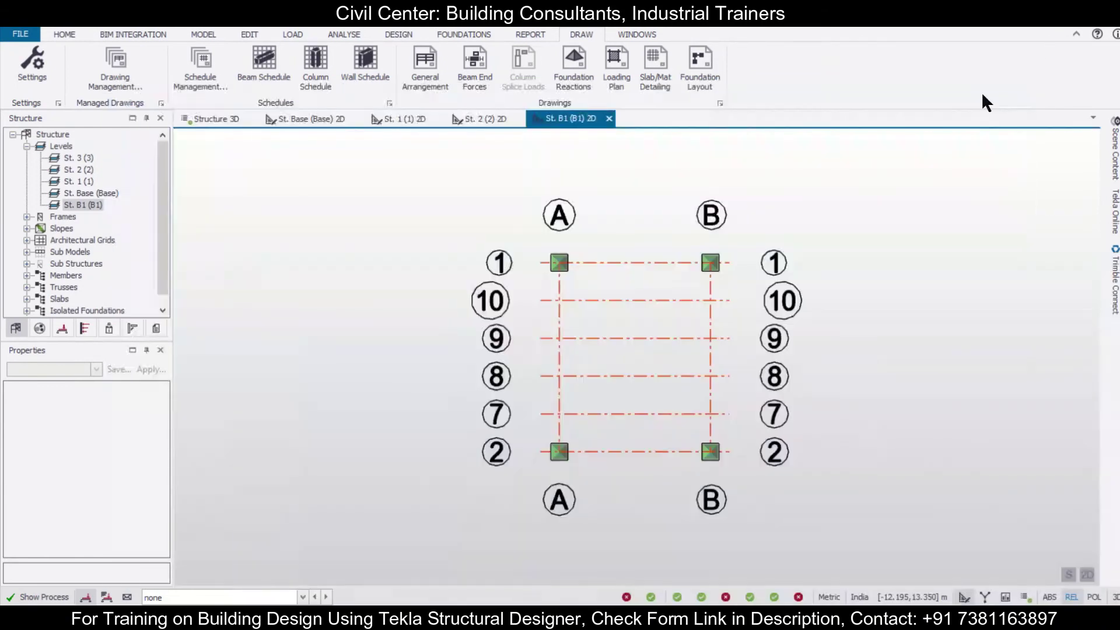
Generate the General Arrangement drawing for the St. 1 (1) level.
{"action": "left_click", "coordinate": [404, 119]}
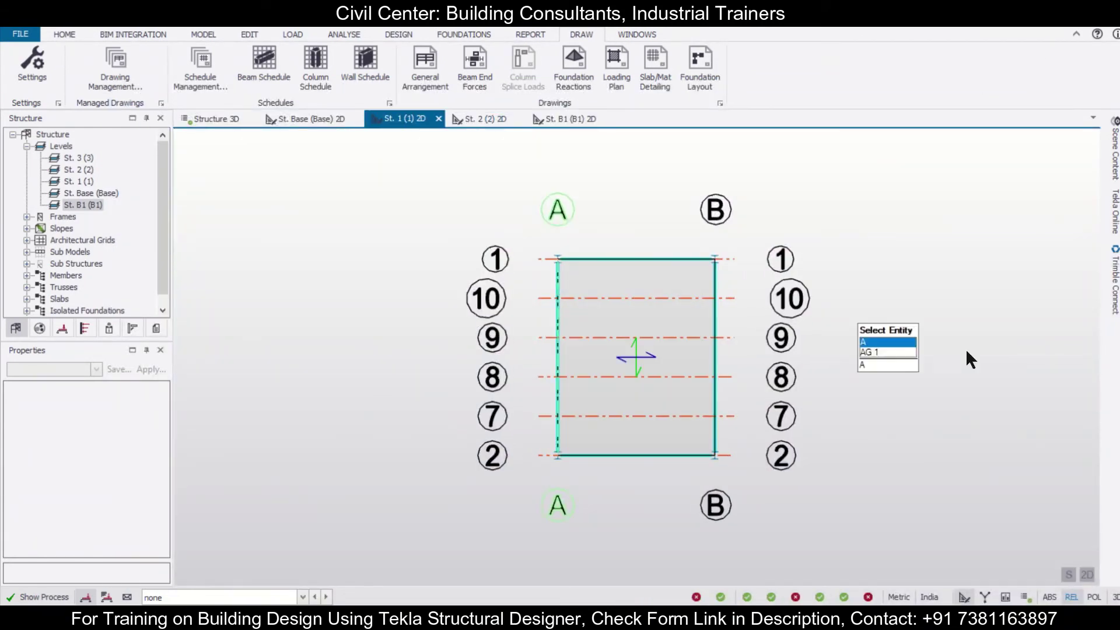
{"action": "mouse_move", "coordinate": [716, 311]}
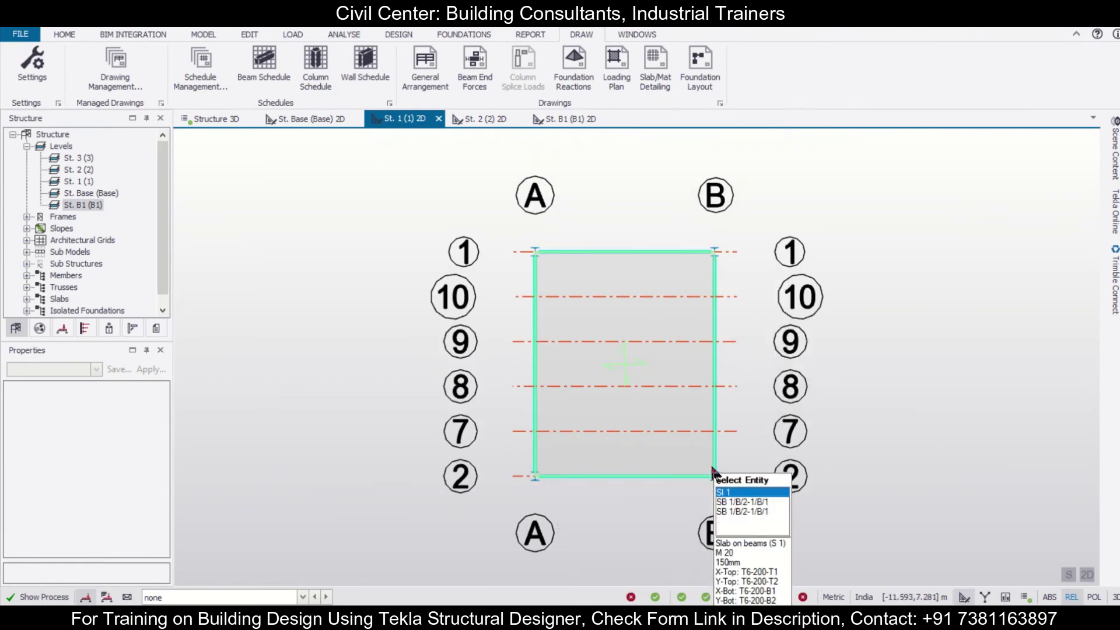
{"action": "mouse_move", "coordinate": [702, 397]}
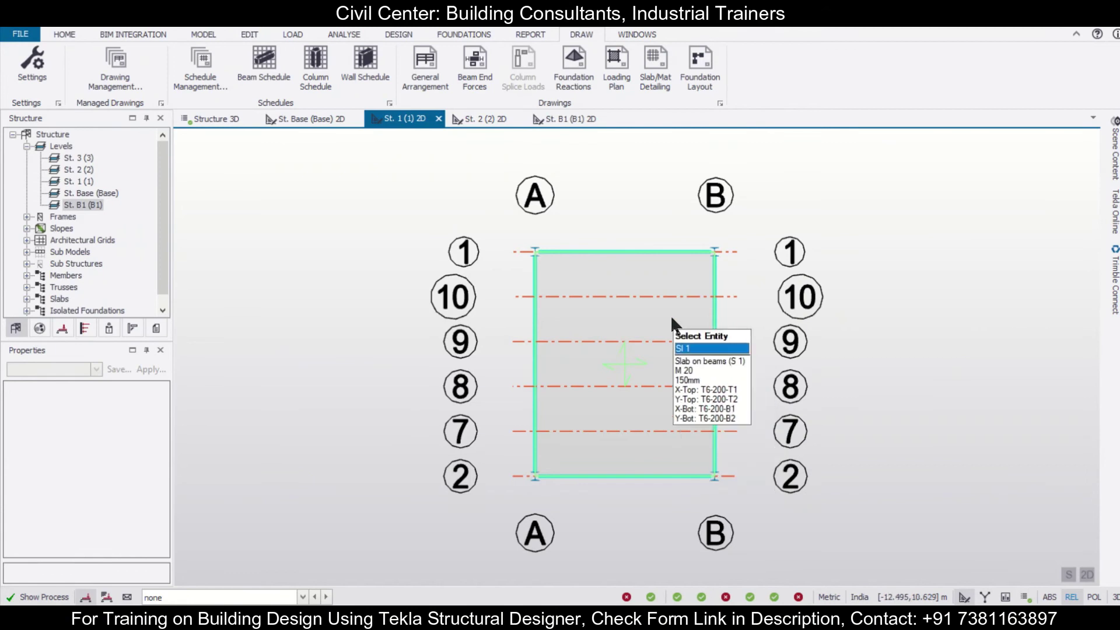
{"action": "left_click", "coordinate": [417, 67]}
{"action": "left_click", "coordinate": [720, 220]}
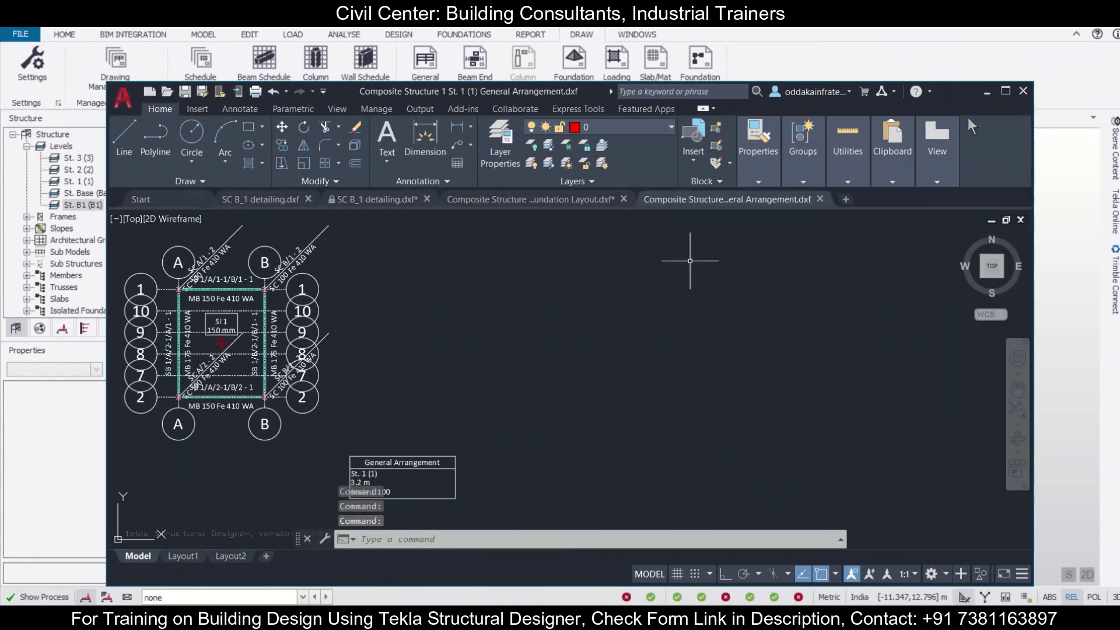
Examine the beam, column and slab labels on the general arrangement in AutoCAD, then return to the 3D structure view in Tekla Structural Designer.
{"action": "left_click", "coordinate": [1004, 92]}
{"action": "scroll", "coordinate": [79, 306], "scroll_direction": "up", "scroll_amount": 4}
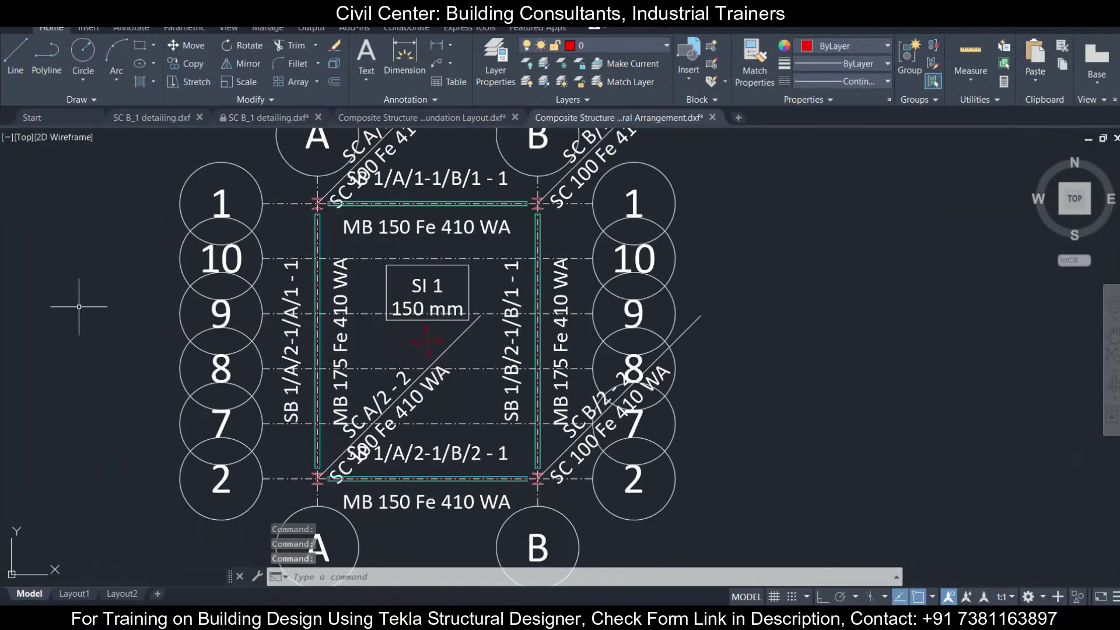
{"action": "scroll", "coordinate": [387, 276], "scroll_direction": "up", "scroll_amount": 2}
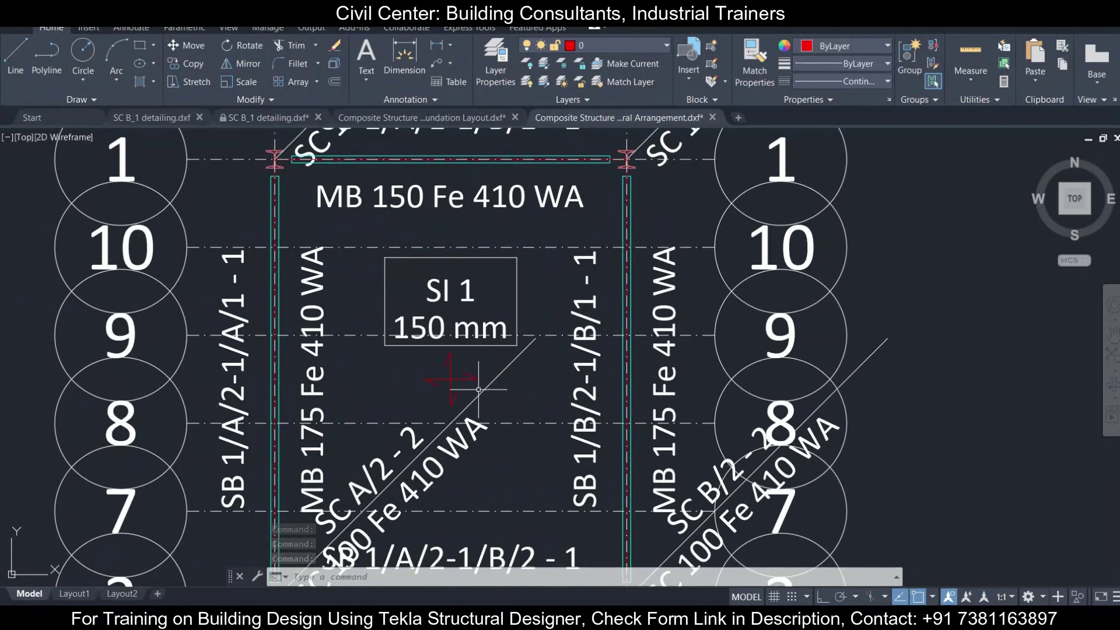
{"action": "scroll", "coordinate": [478, 389], "scroll_direction": "down", "scroll_amount": 2}
{"action": "middle_click_drag", "start_coordinate": [493, 425], "coordinate": [417, 326]}
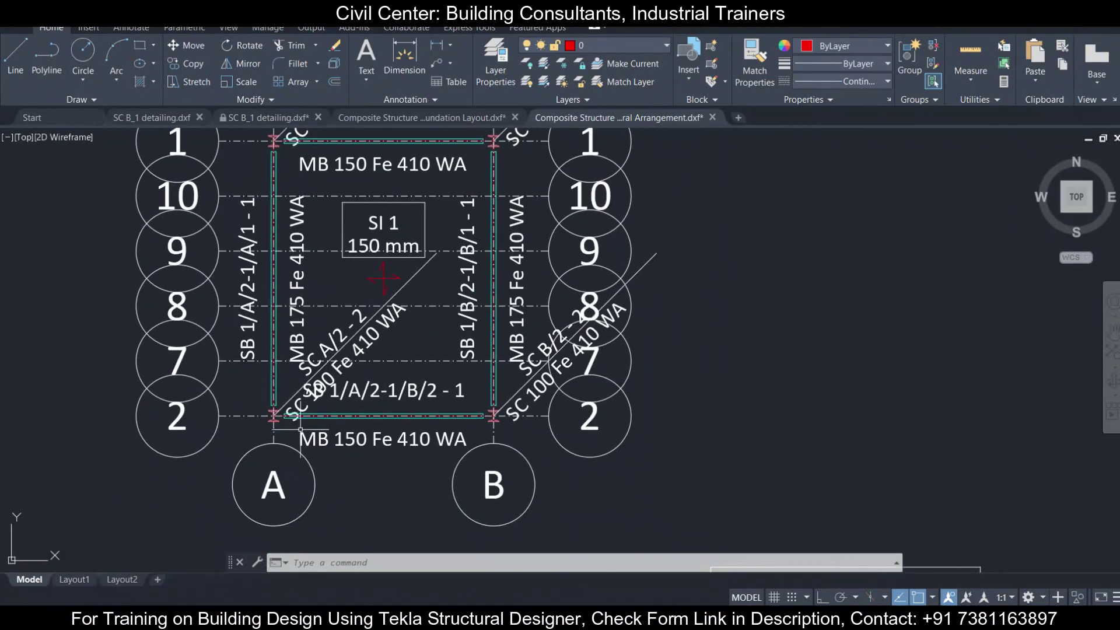
{"action": "scroll", "coordinate": [441, 432], "scroll_direction": "up", "scroll_amount": 2}
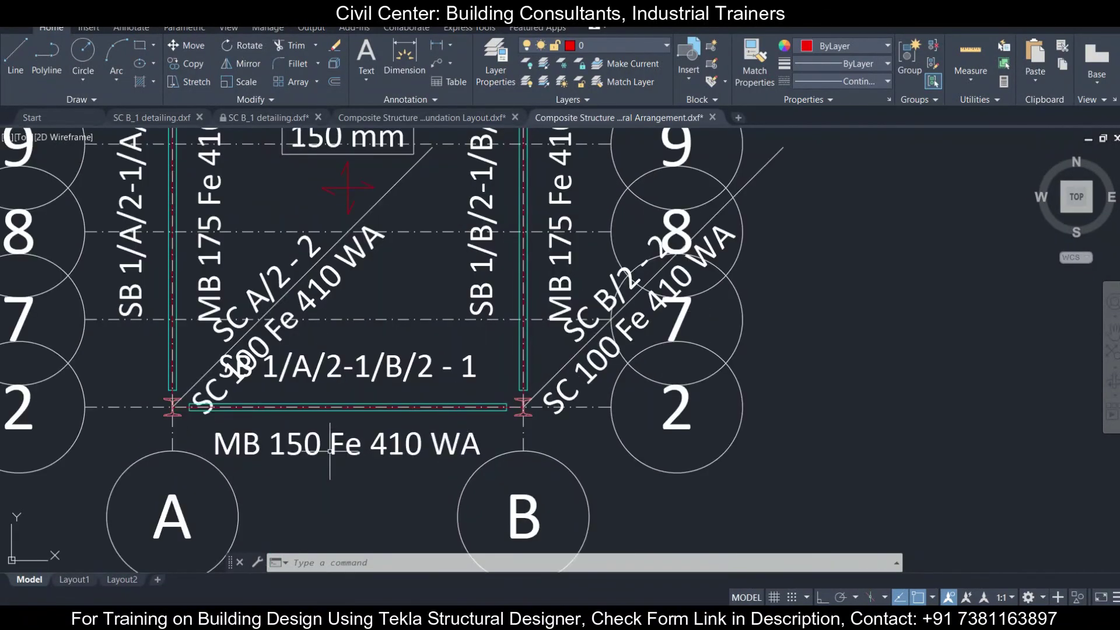
{"action": "scroll", "coordinate": [330, 449], "scroll_direction": "down", "scroll_amount": 2}
{"action": "middle_click_drag", "start_coordinate": [350, 420], "coordinate": [394, 470]}
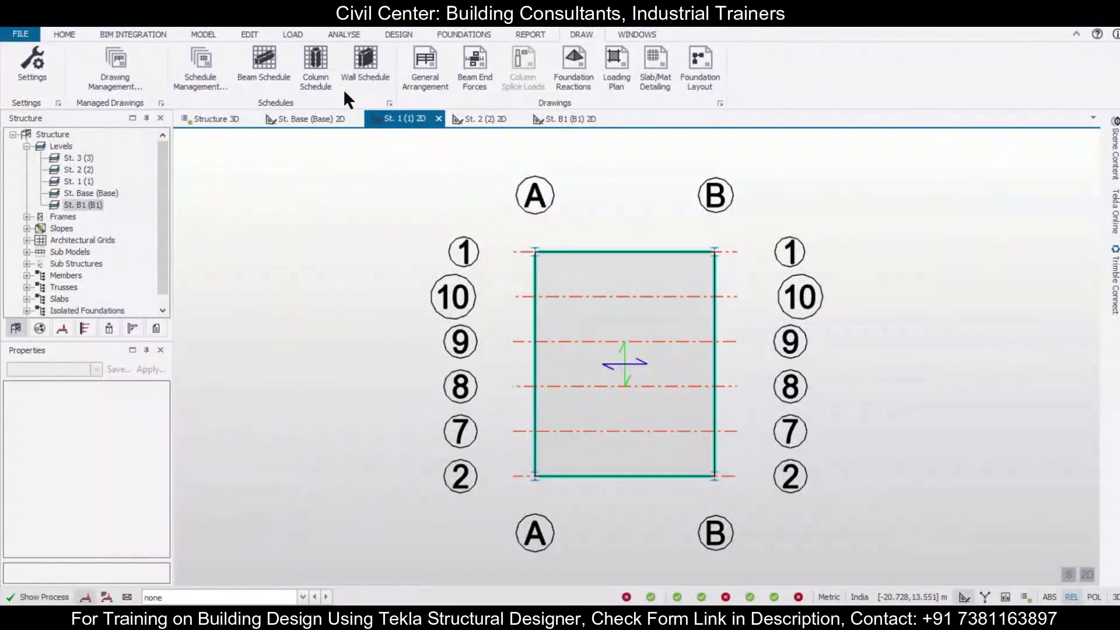
{"action": "left_click", "coordinate": [217, 119]}
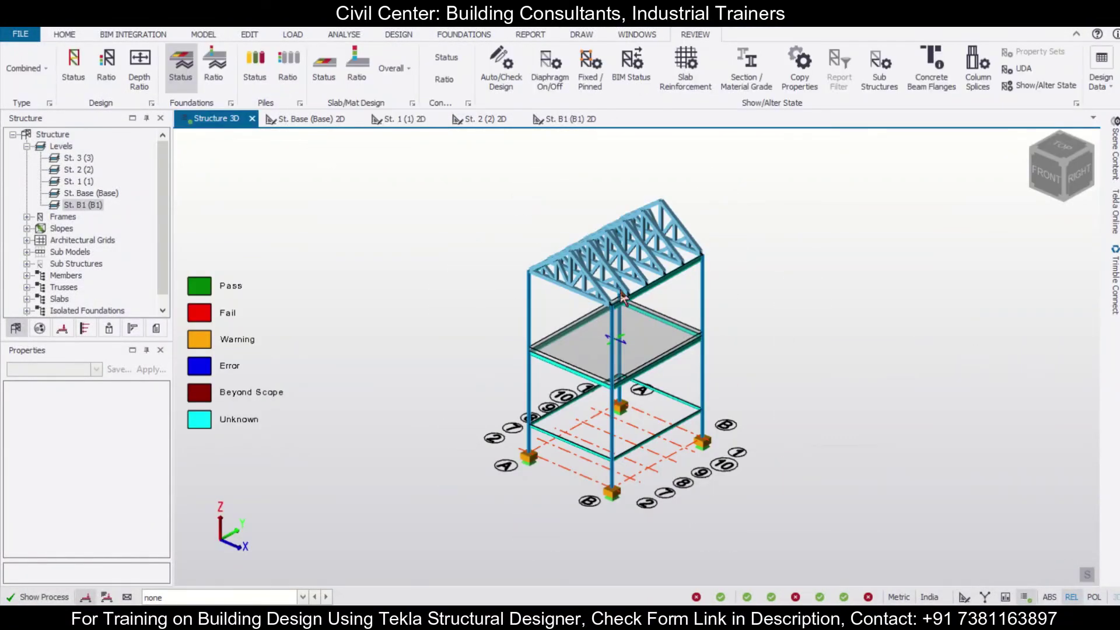